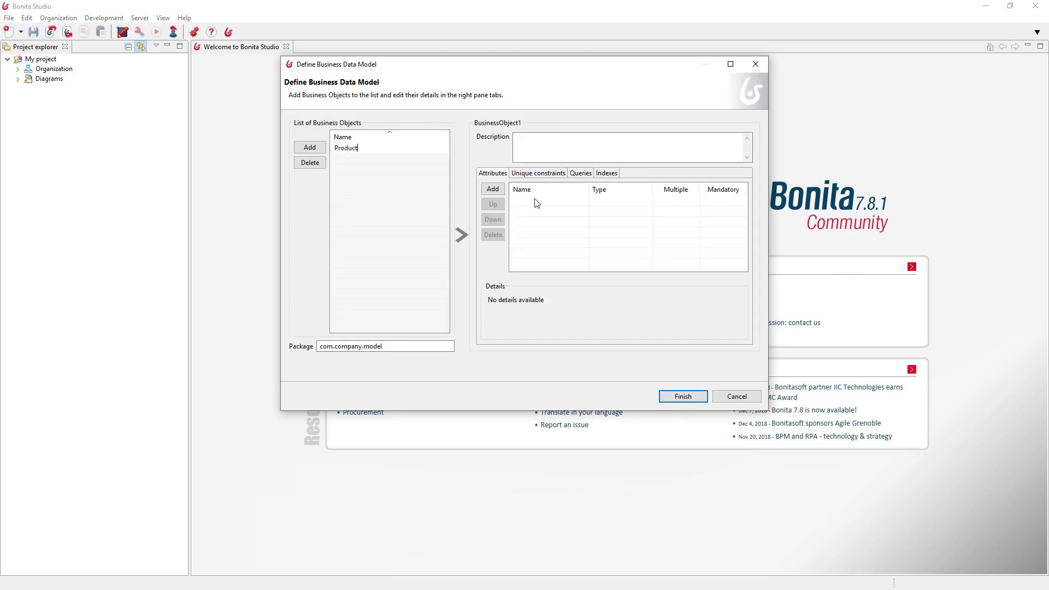
Add a mandatory STRING attribute called name and a non-mandatory STRING attribute called description to the Product object.
{"action": "left_click", "coordinate": [490, 189]}
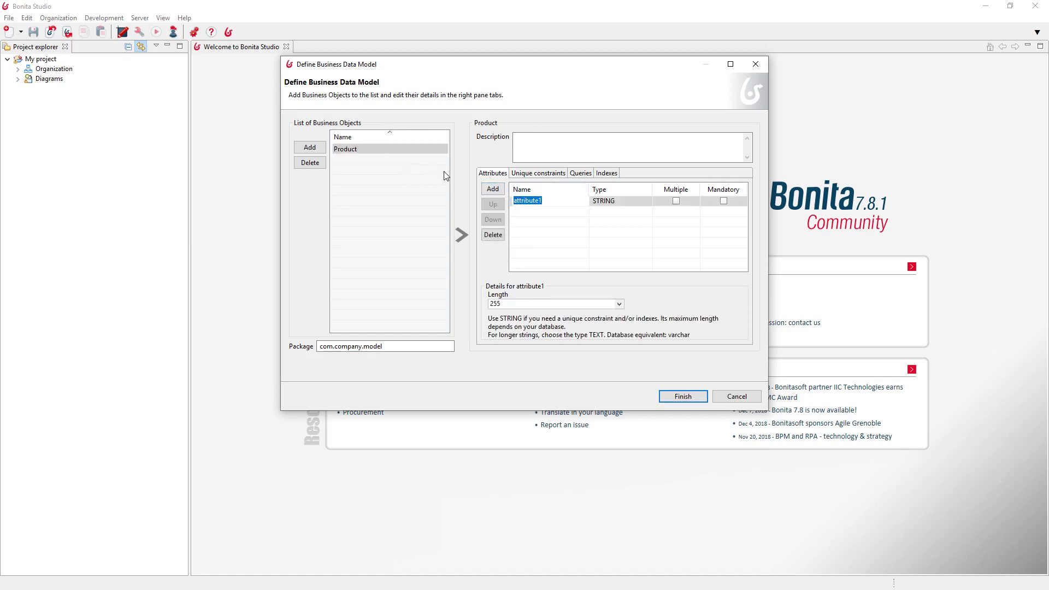
{"action": "type", "text": "name"}
{"action": "left_click", "coordinate": [725, 201]}
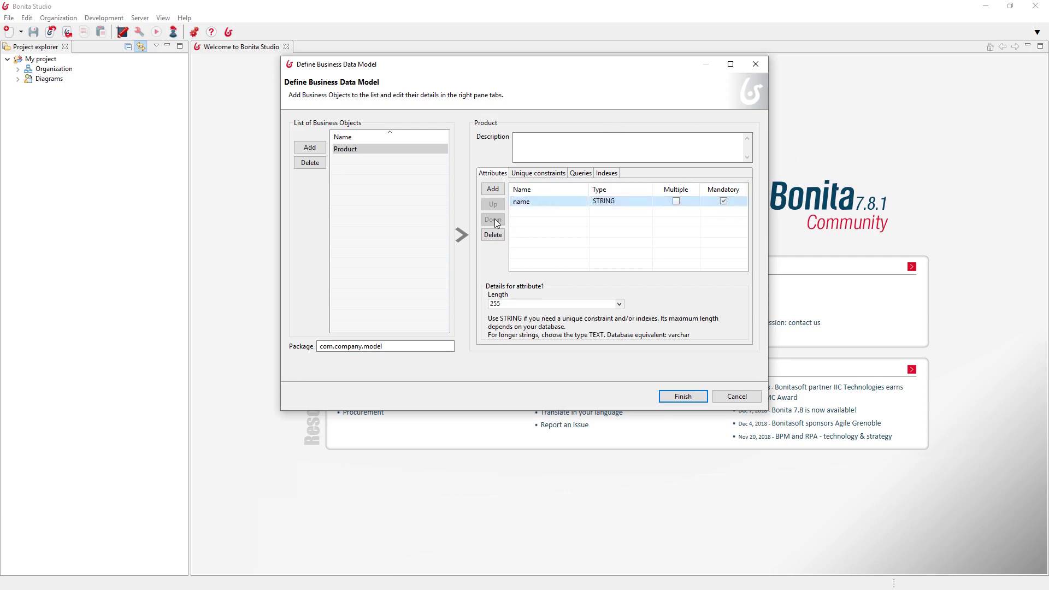
{"action": "left_click", "coordinate": [498, 193]}
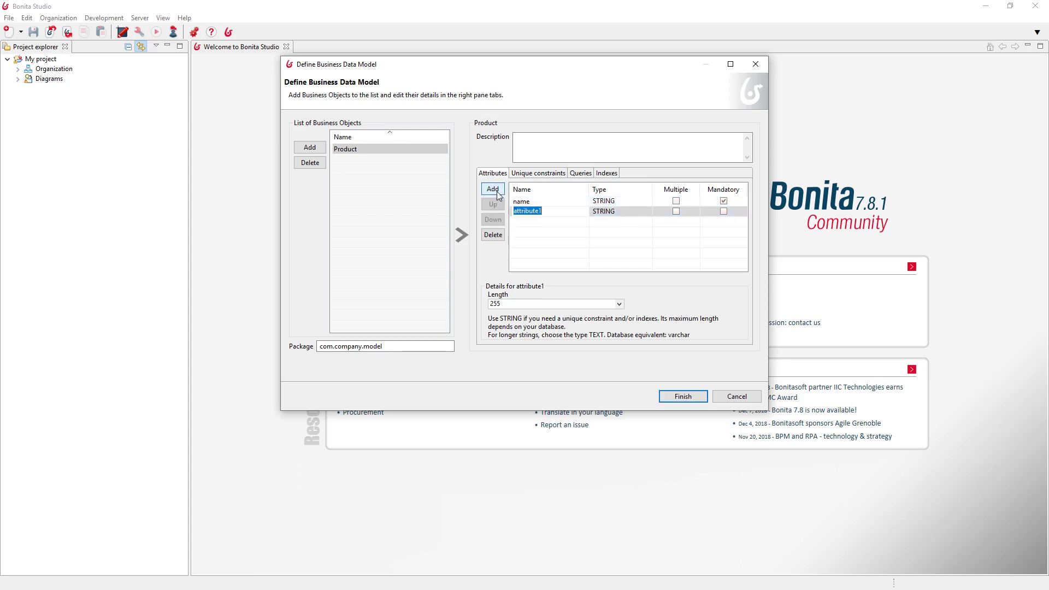
{"action": "type", "text": "description"}
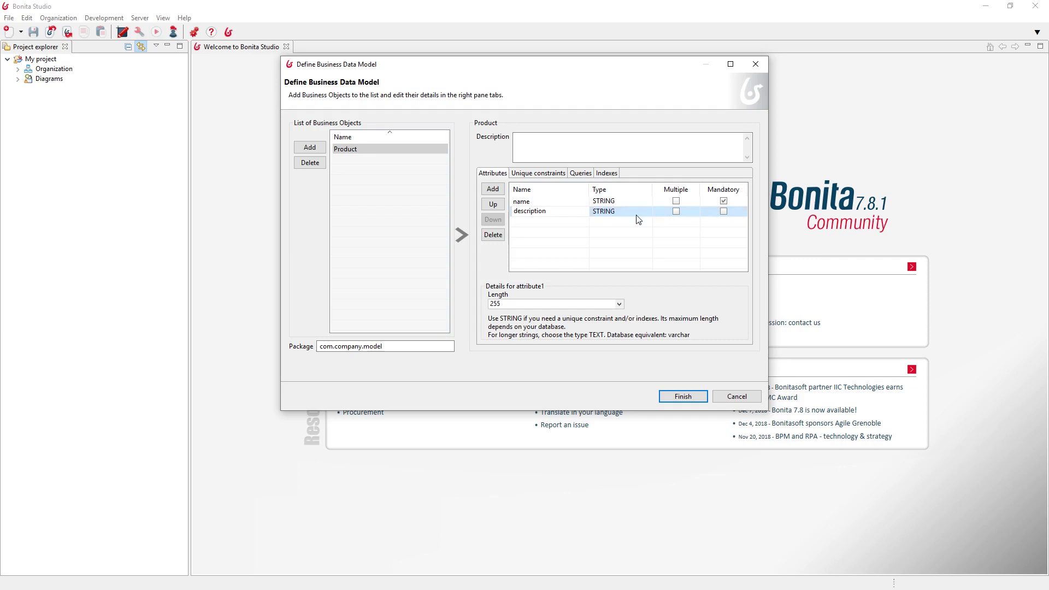
{"action": "key", "text": "Return"}
{"action": "left_click", "coordinate": [552, 228]}
Add a mandatory attribute called price of type DOUBLE to the Product object.
{"action": "left_click", "coordinate": [493, 189]}
{"action": "type", "text": "price"}
{"action": "left_click", "coordinate": [607, 221]}
{"action": "left_click", "coordinate": [606, 221]}
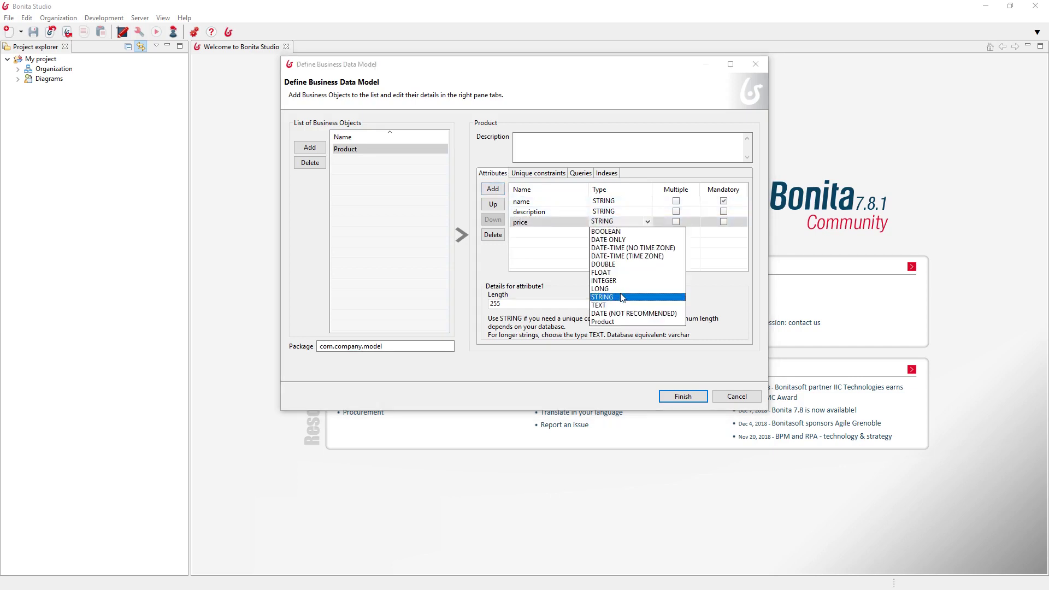
{"action": "left_click", "coordinate": [612, 264]}
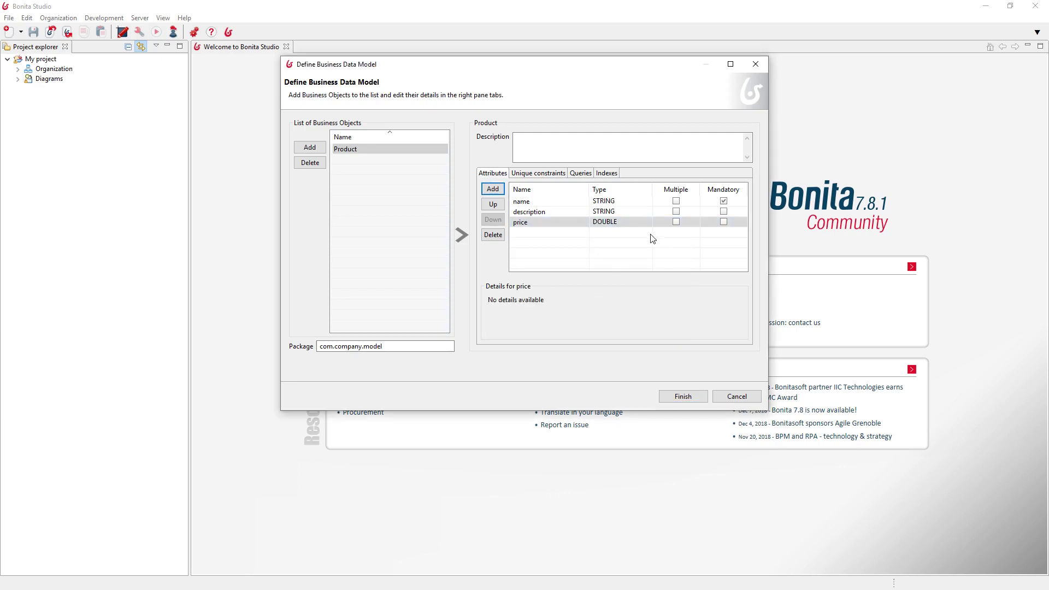
{"action": "left_click", "coordinate": [725, 222]}
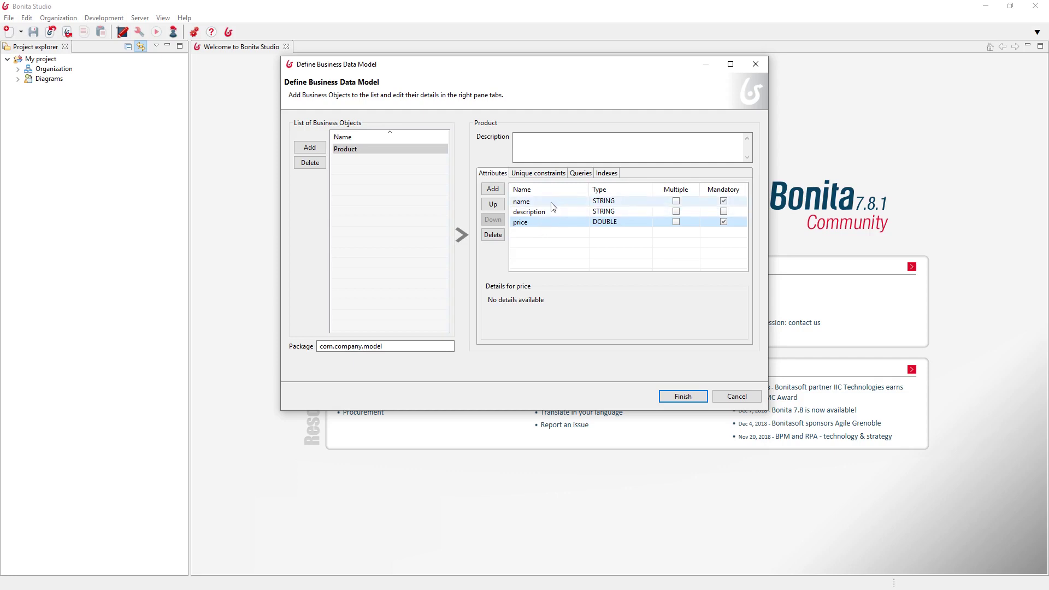
{"action": "left_click", "coordinate": [500, 190]}
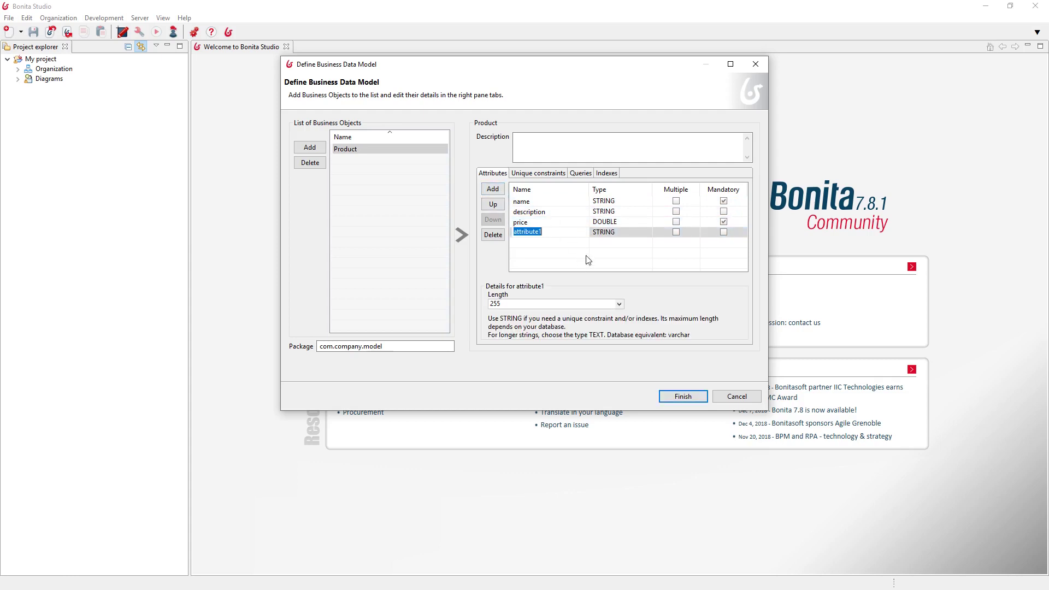
{"action": "left_click", "coordinate": [635, 234]}
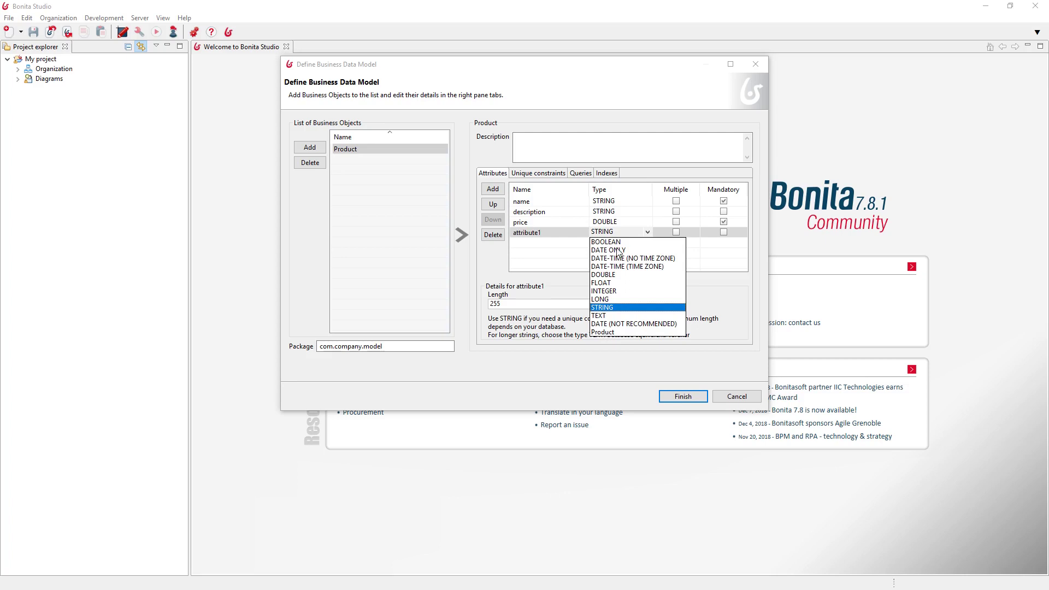
{"action": "left_click", "coordinate": [600, 332]}
{"action": "left_click", "coordinate": [562, 300]}
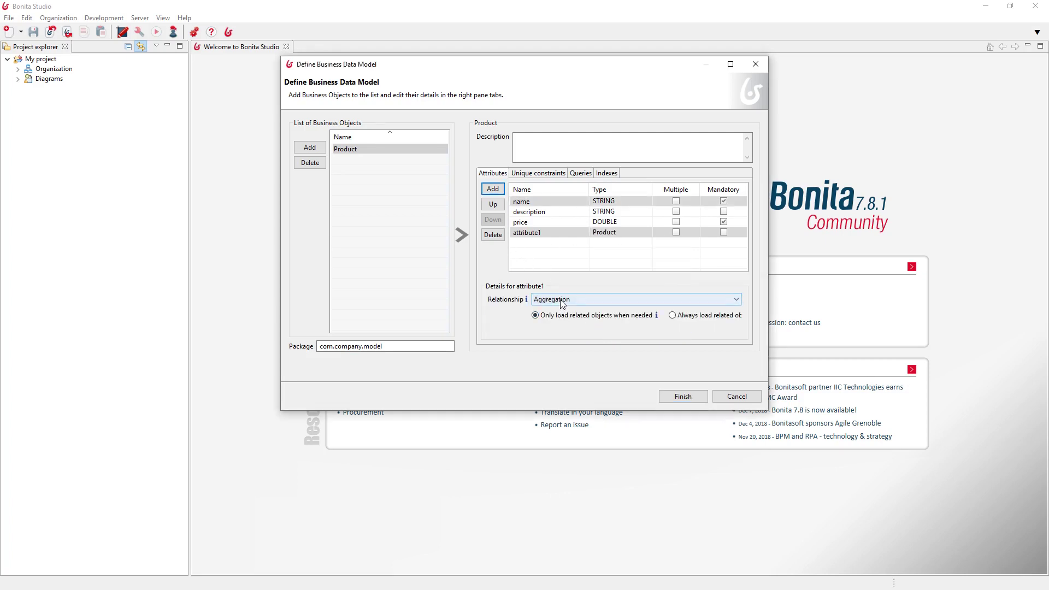
{"action": "left_click", "coordinate": [565, 332]}
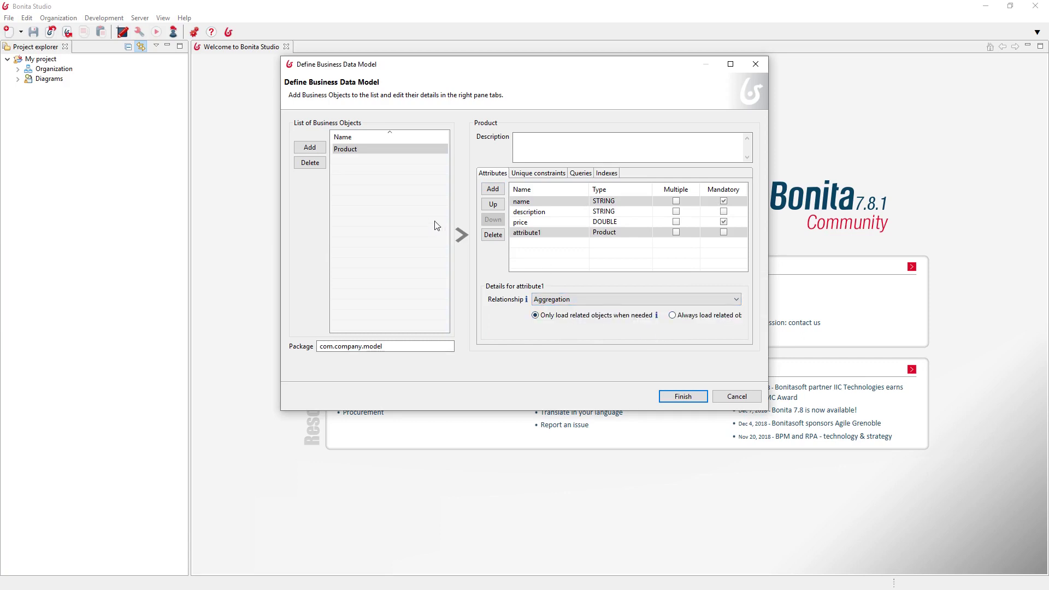
{"action": "left_click", "coordinate": [557, 233]}
{"action": "left_click", "coordinate": [493, 234]}
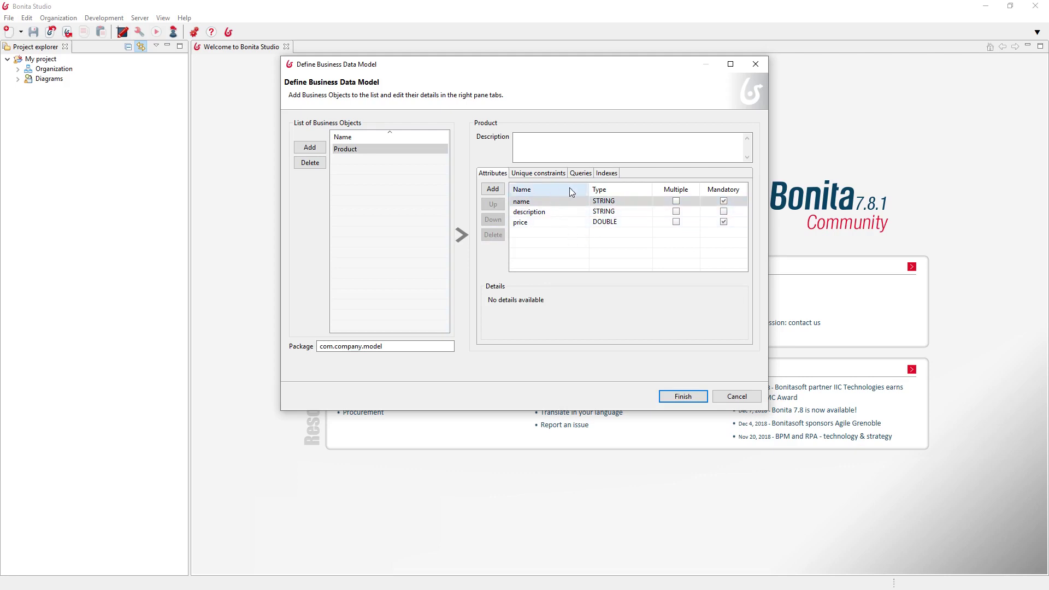
Review the Product object's indexes, default queries and unique constraints, ending on its attribute list.
{"action": "left_click", "coordinate": [602, 175]}
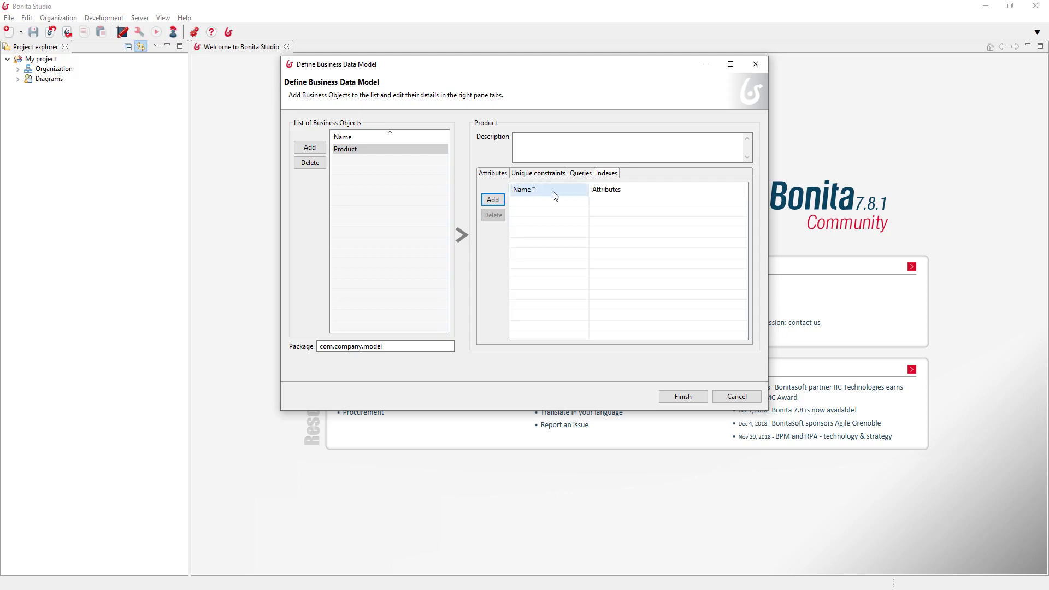
{"action": "left_click", "coordinate": [582, 173]}
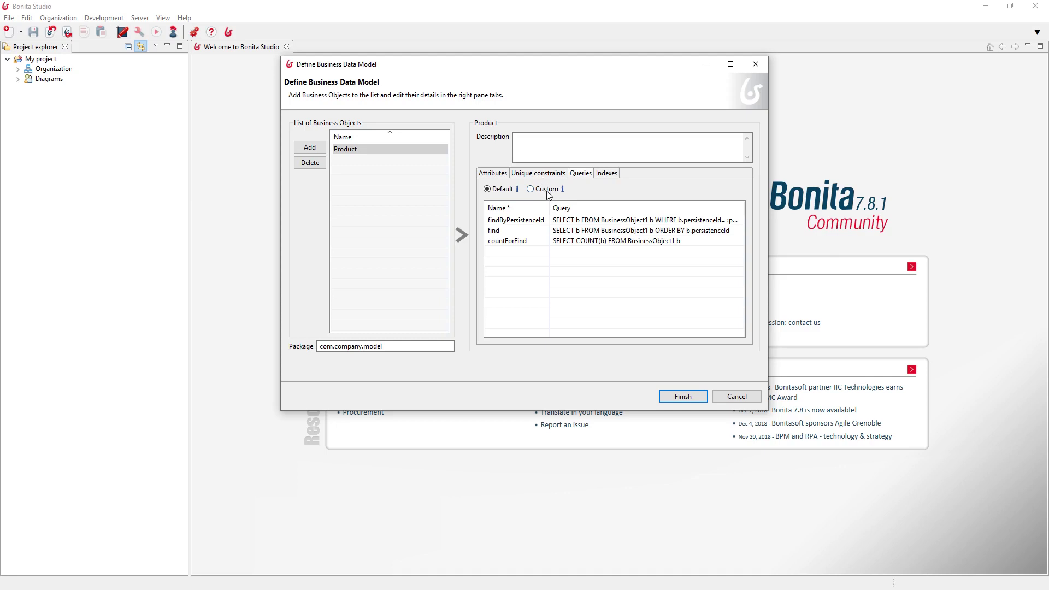
{"action": "left_click", "coordinate": [546, 174]}
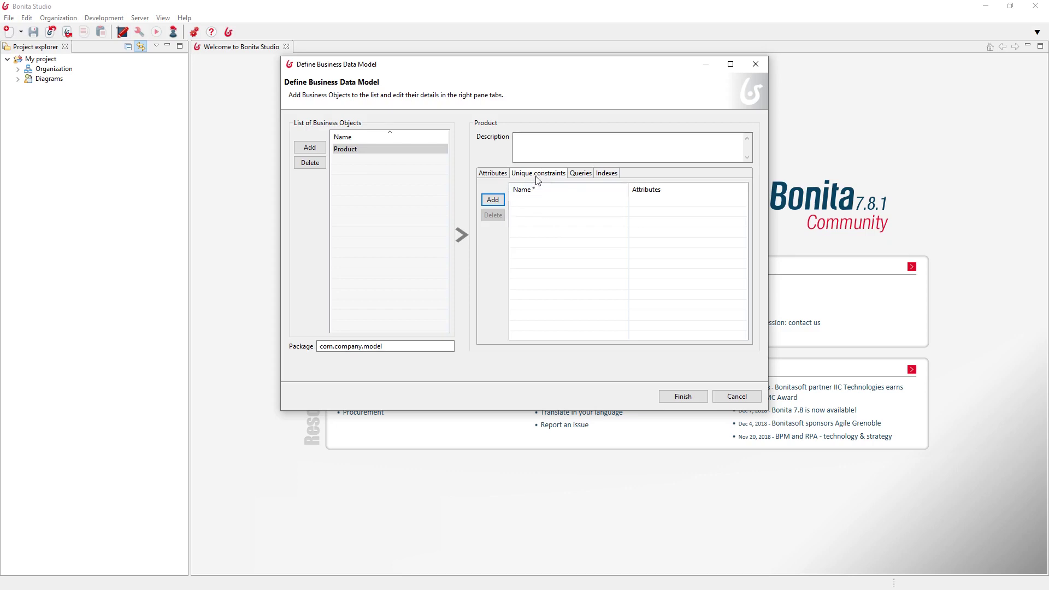
{"action": "left_click", "coordinate": [493, 173]}
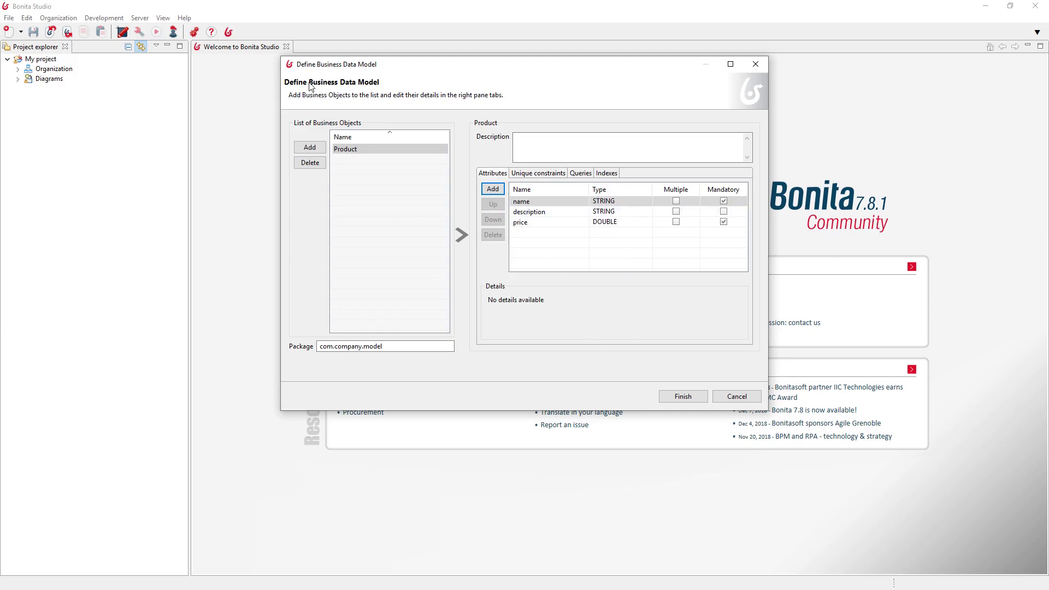
{"action": "left_click", "coordinate": [383, 168]}
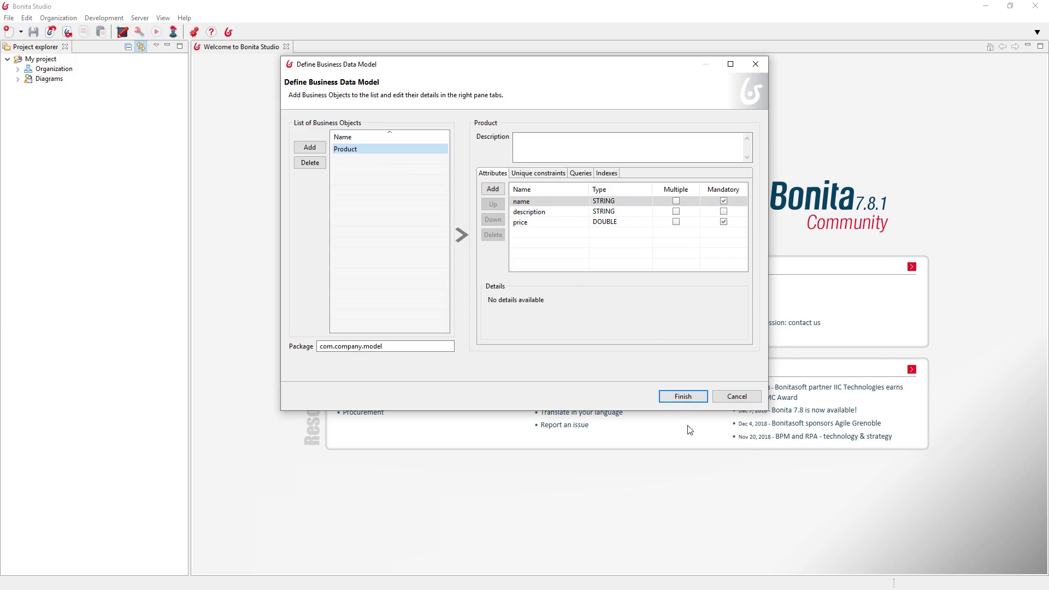
Save and deploy the business data model, opting out of future deployment messages.
{"action": "left_click", "coordinate": [684, 397]}
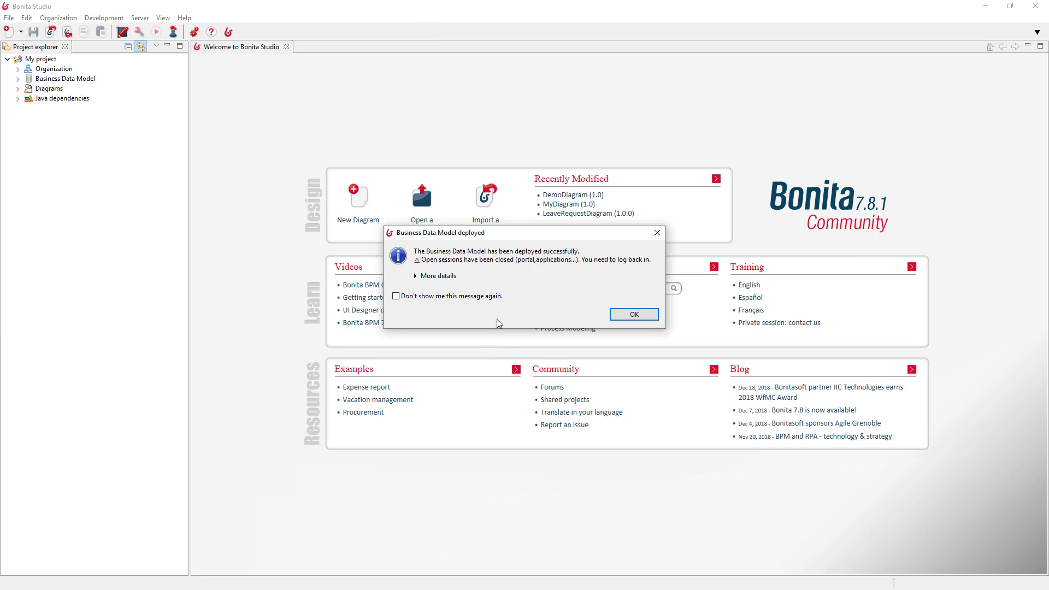
{"action": "left_click", "coordinate": [492, 297]}
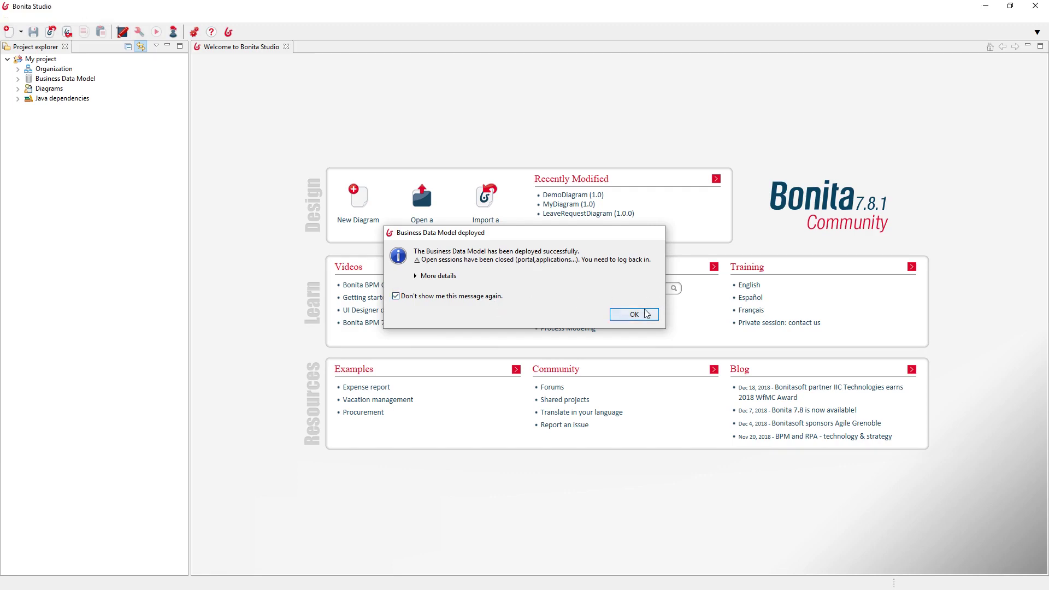
{"action": "left_click", "coordinate": [634, 313]}
Browse the business data in the H2 console and run SELECT * FROM PRODUCT to inspect the table.
{"action": "left_click", "coordinate": [104, 17]}
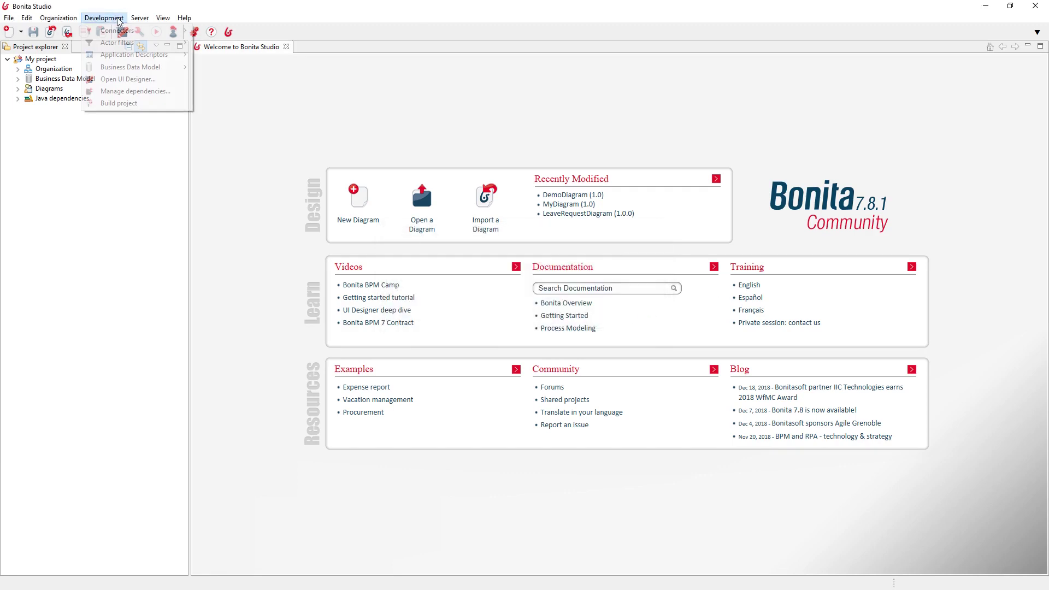
{"action": "mouse_move", "coordinate": [130, 67]}
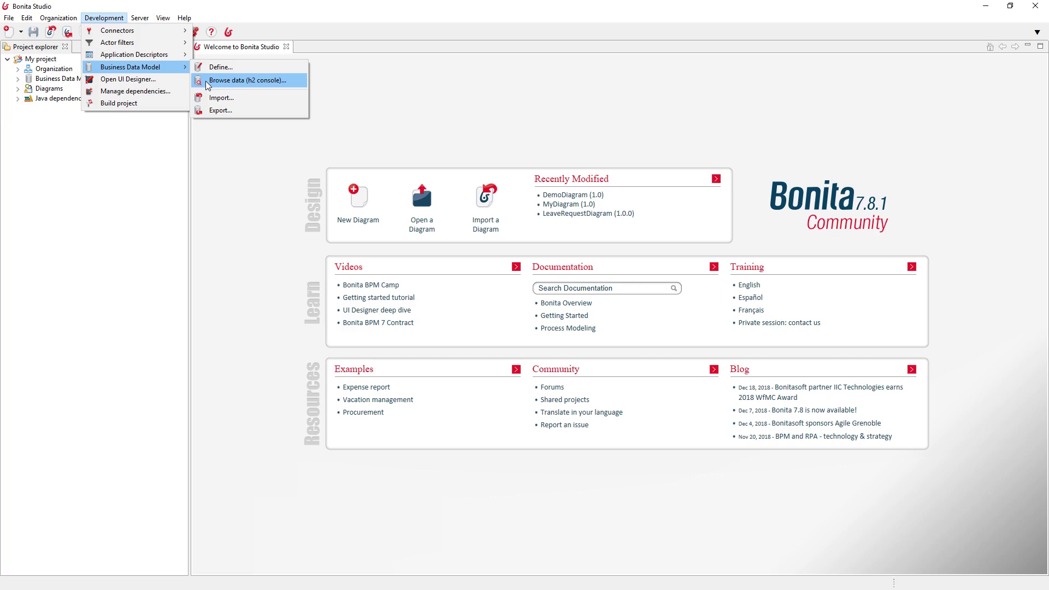
{"action": "left_click", "coordinate": [262, 81]}
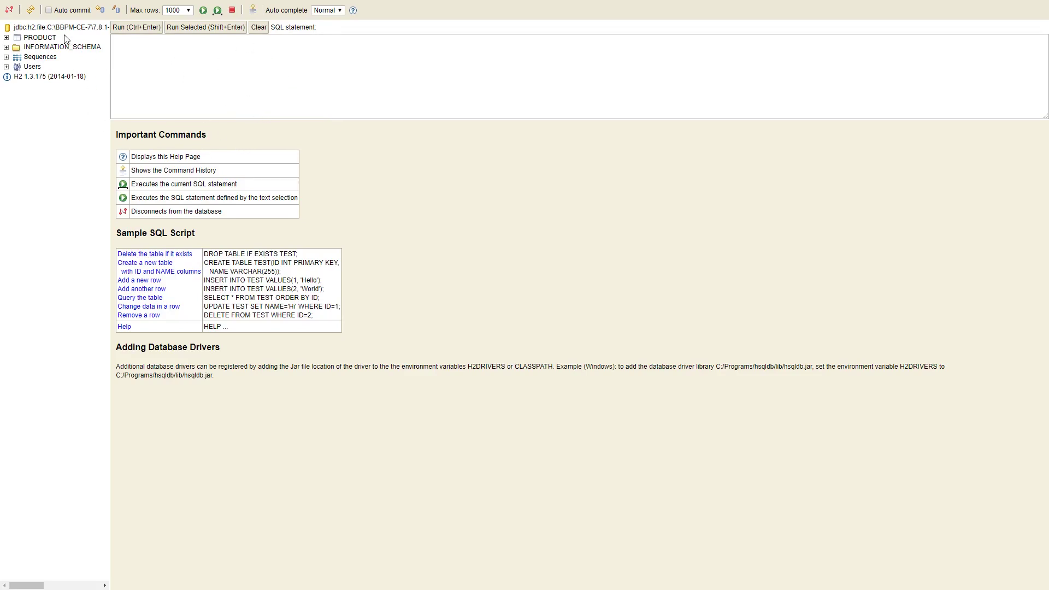
{"action": "left_click", "coordinate": [48, 38]}
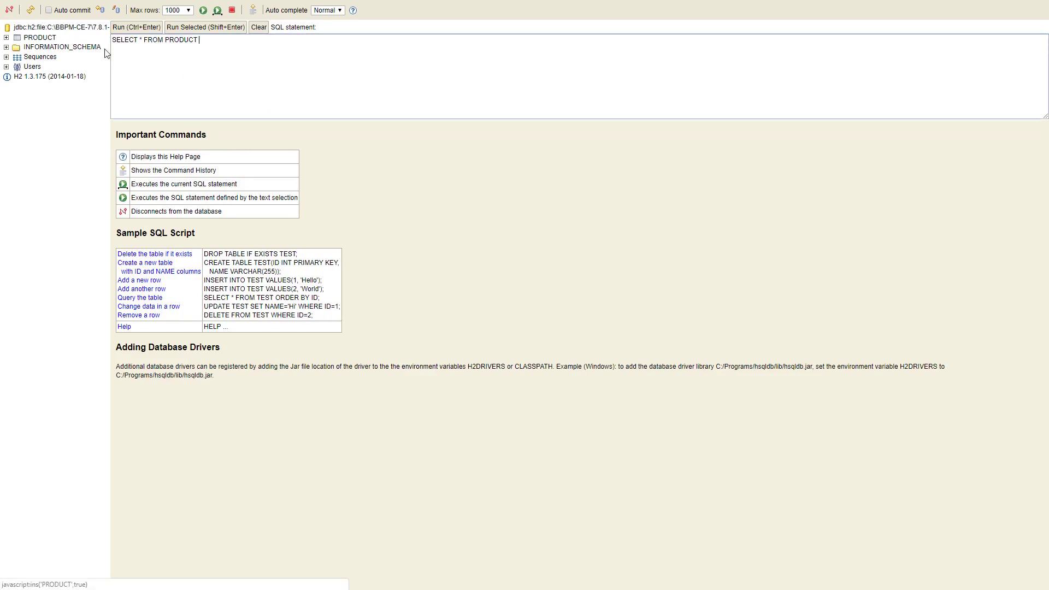
{"action": "left_click", "coordinate": [154, 29]}
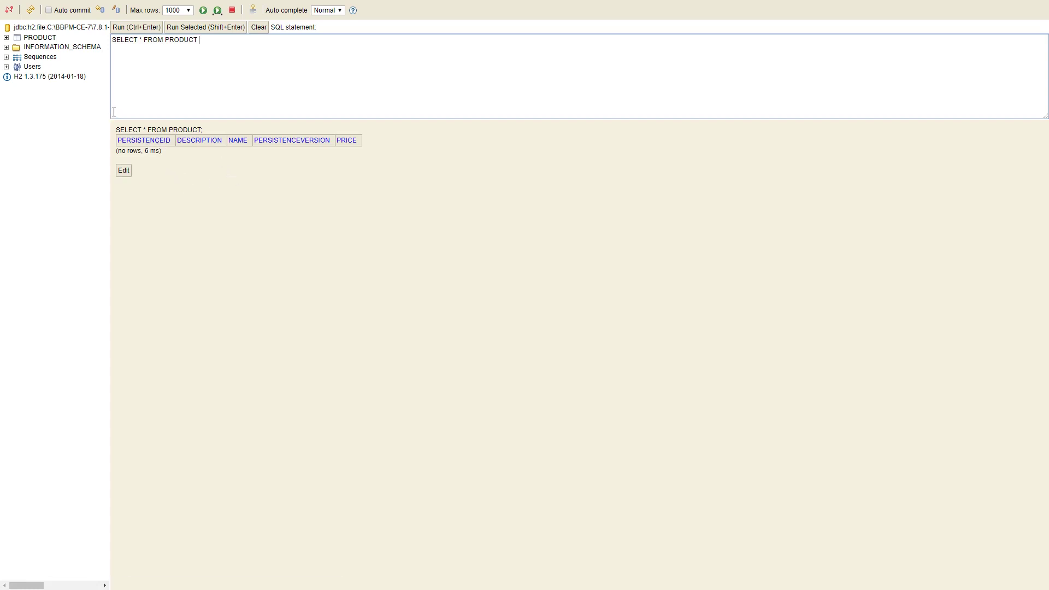
{"action": "key", "text": "alt+Tab"}
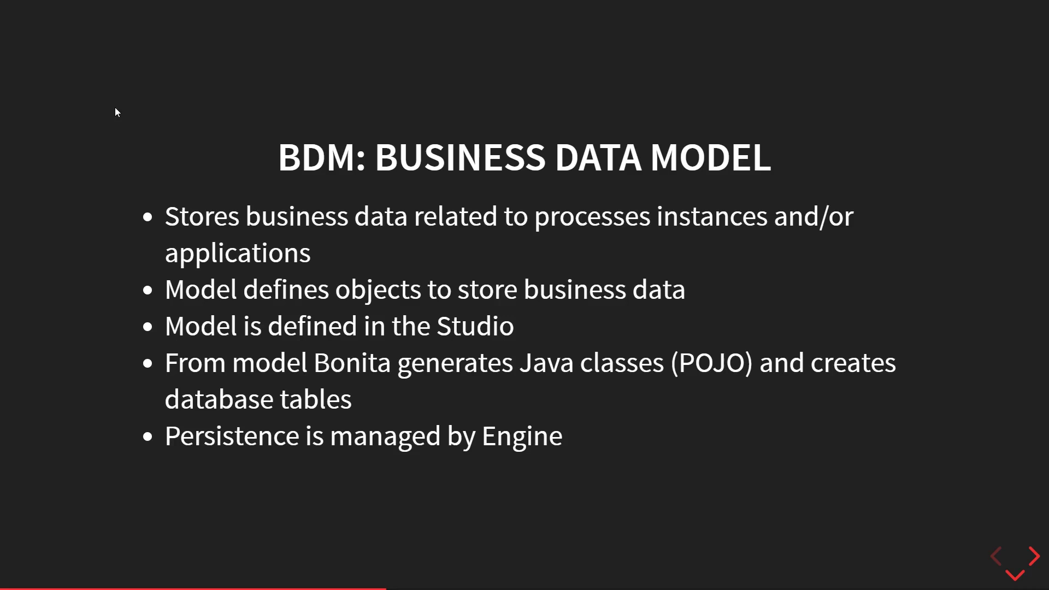
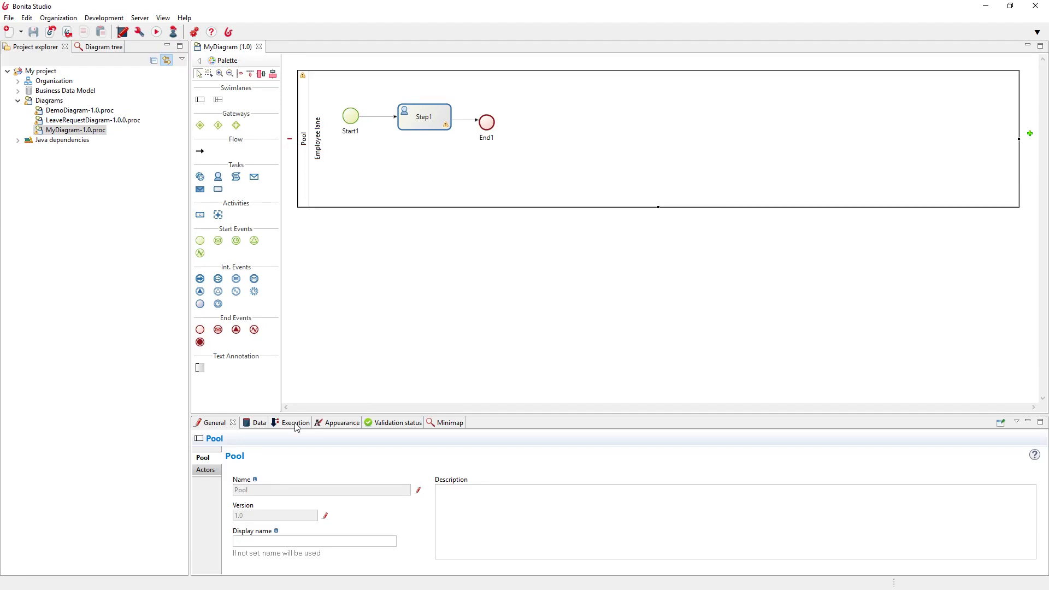
Define a new business variable on the pool named demoProduct with Product as its business object.
{"action": "left_click", "coordinate": [266, 426]}
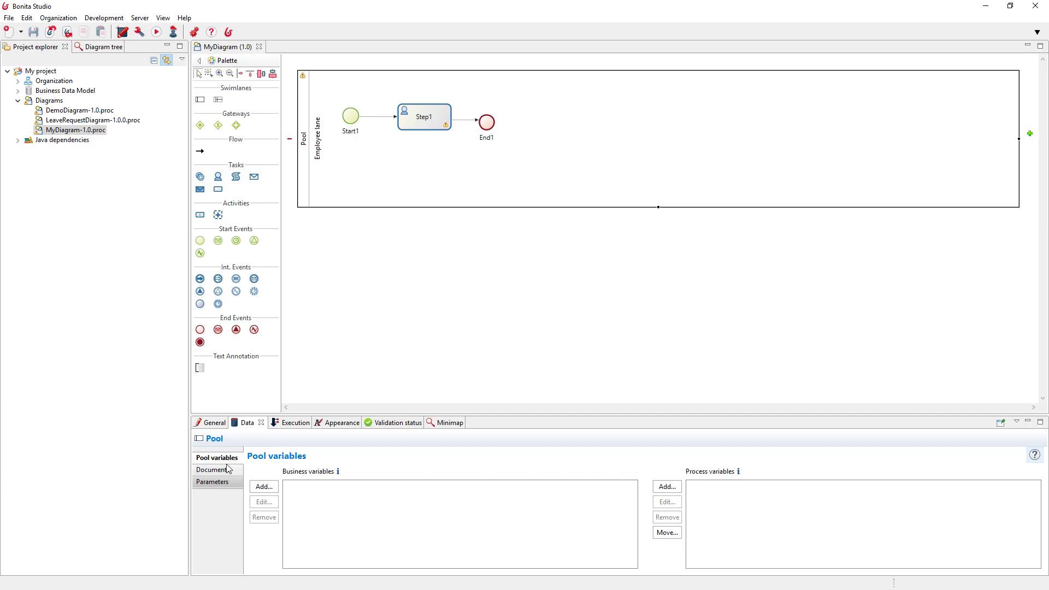
{"action": "left_click", "coordinate": [268, 490]}
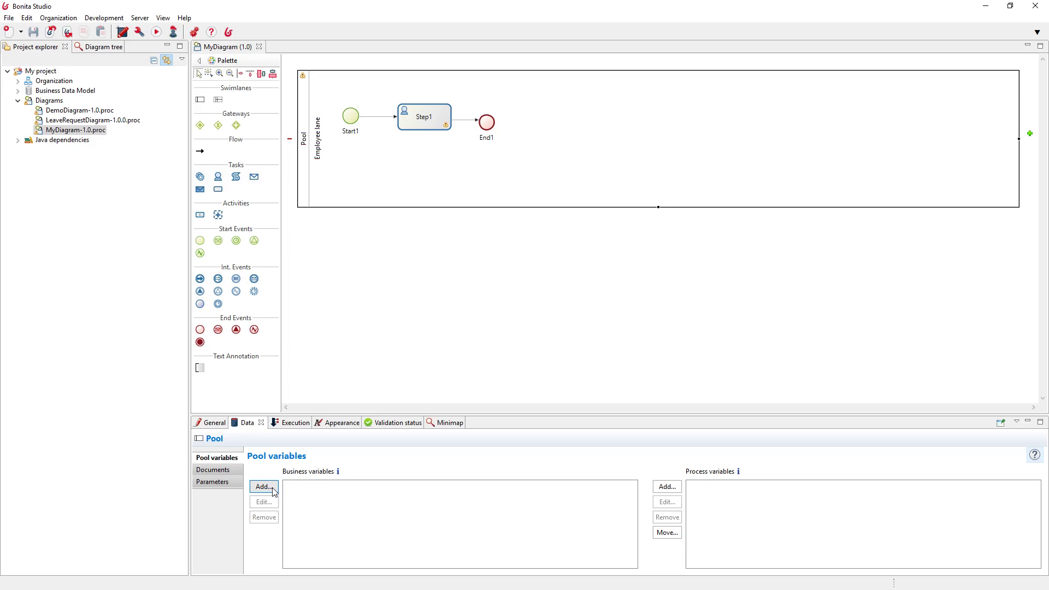
{"action": "left_click", "coordinate": [274, 492]}
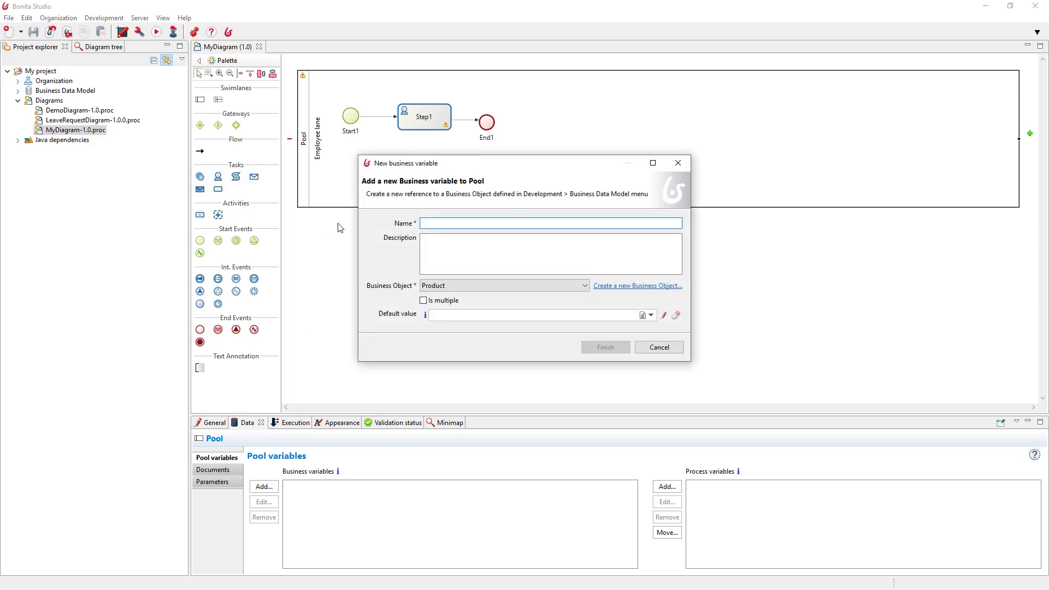
{"action": "type", "text": "d"}
{"action": "key", "text": "BackSpace"}
{"action": "type", "text": "demoProduct"}
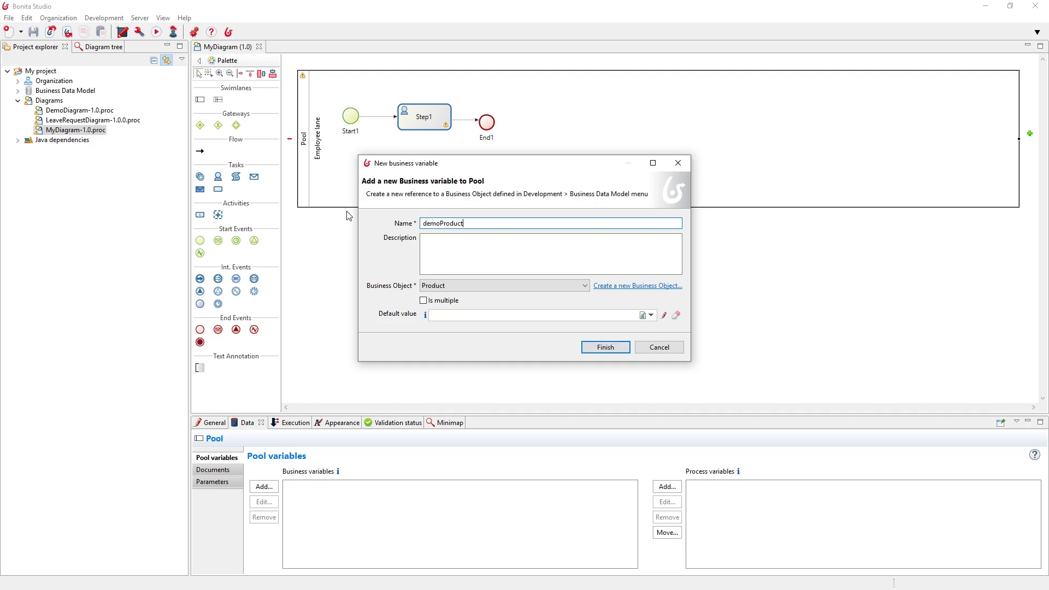
{"action": "left_click", "coordinate": [444, 286]}
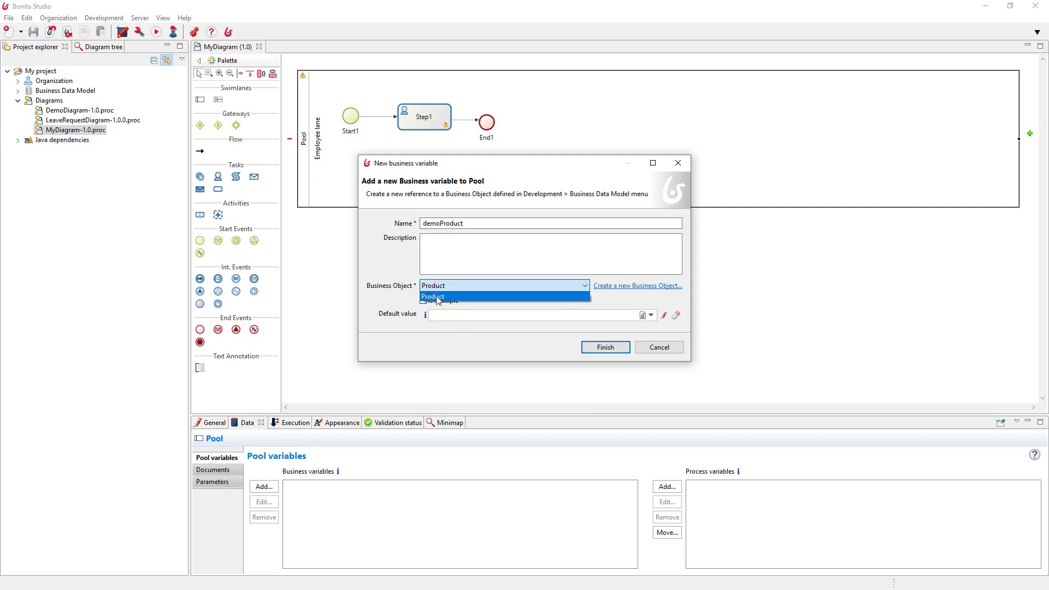
{"action": "left_click", "coordinate": [437, 296]}
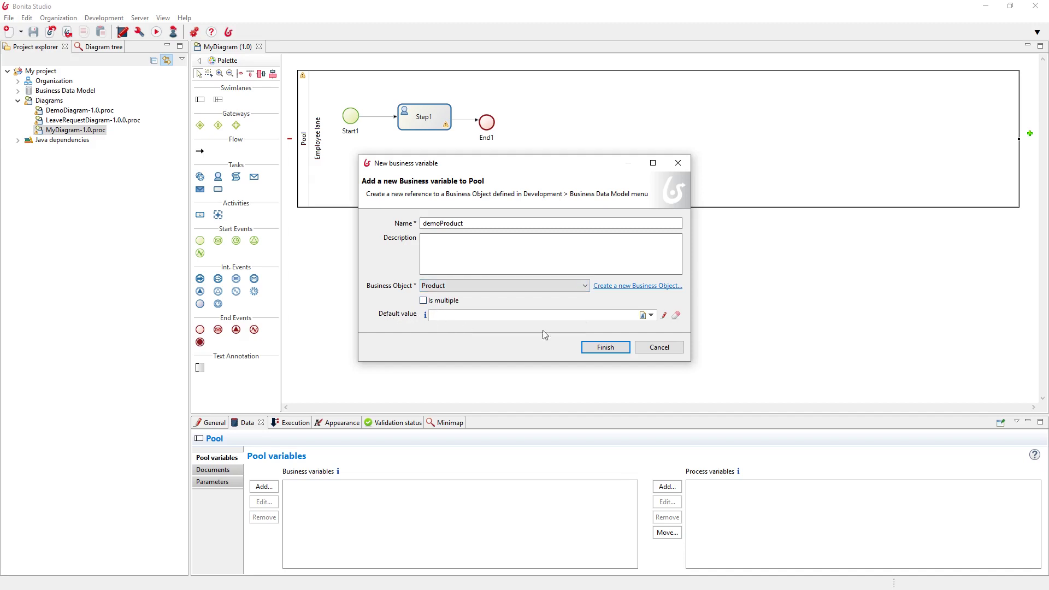
Start a script for demoProduct's default value that creates a new Product() and imports com.company.model.Product.
{"action": "left_click", "coordinate": [664, 317]}
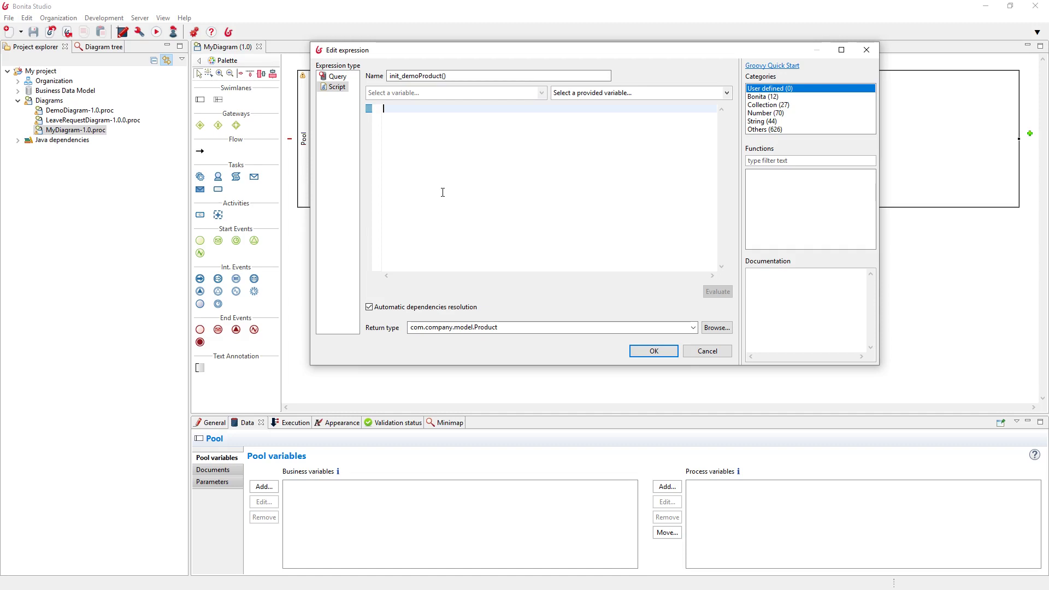
{"action": "type", "text": "new Pro"}
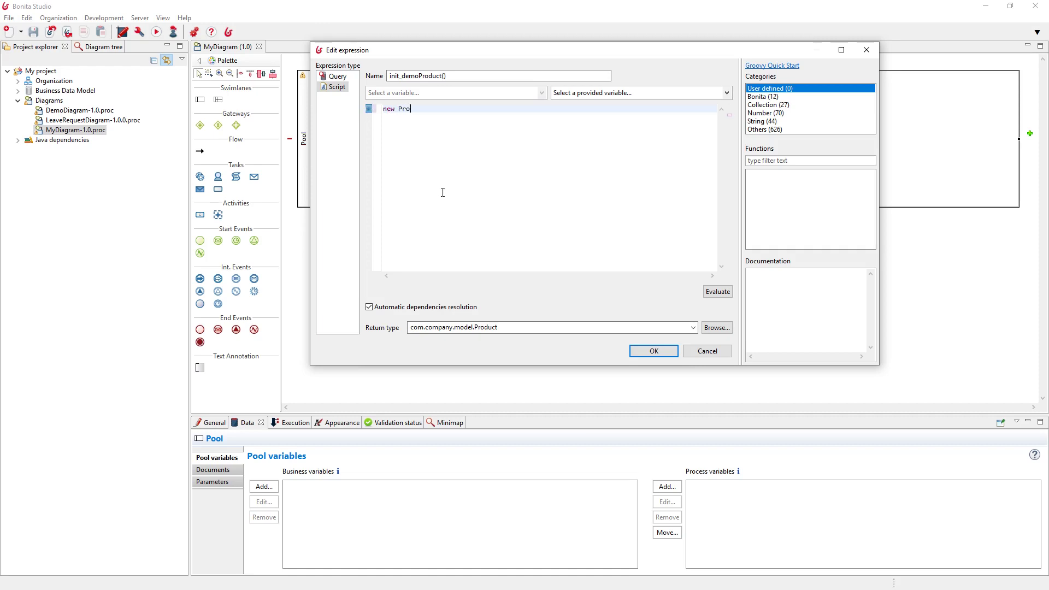
{"action": "key", "text": "ctrl+space"}
{"action": "type", "text": "Pro"}
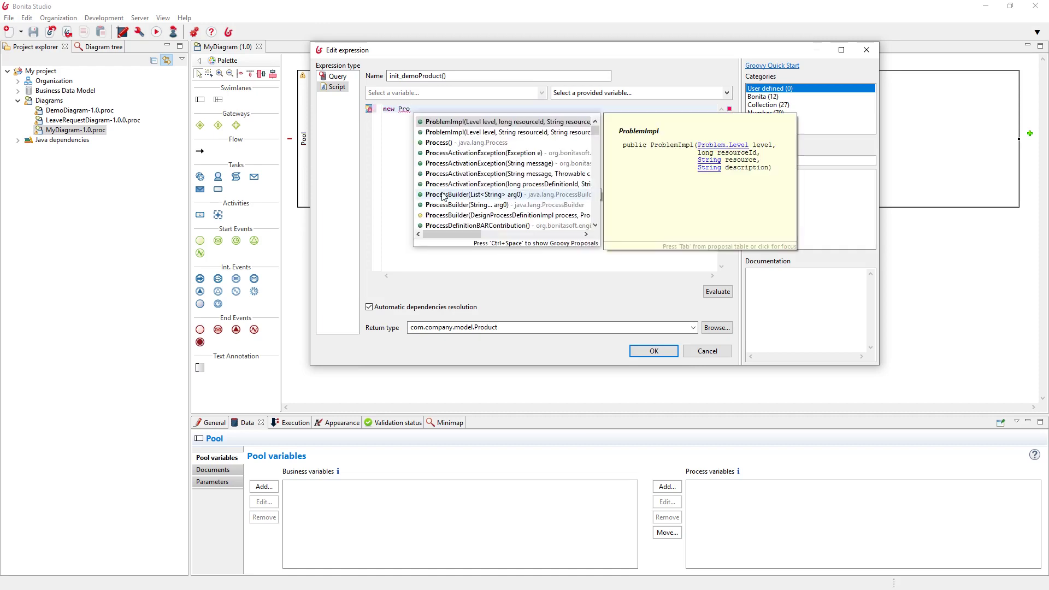
{"action": "type", "text": "d"}
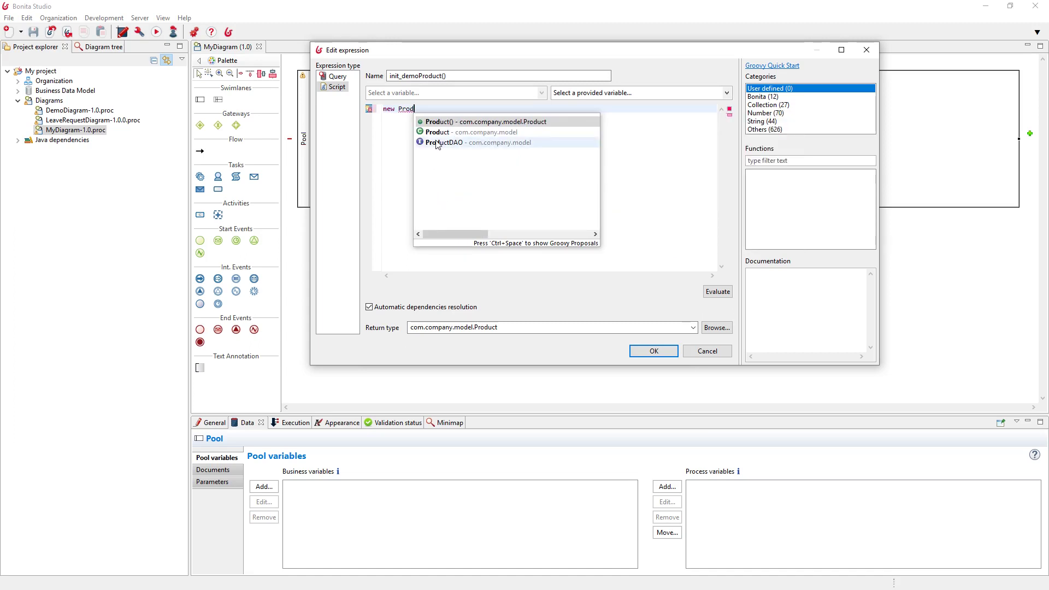
{"action": "double_click", "coordinate": [440, 123]}
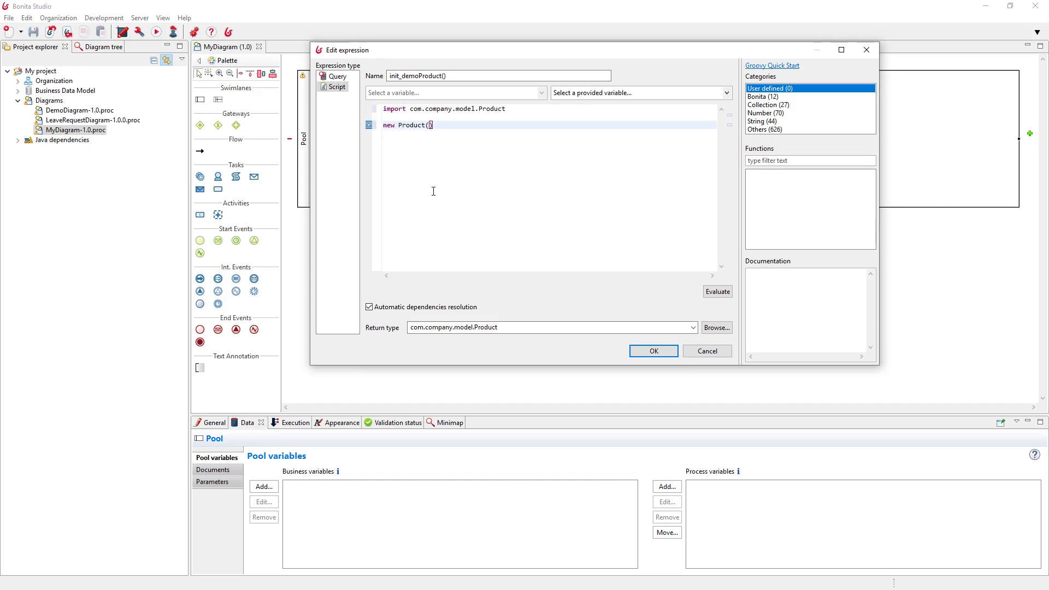
Add the name parameter with the value "Test" to the Product constructor in the script.
{"action": "key", "text": "ctrl+space"}
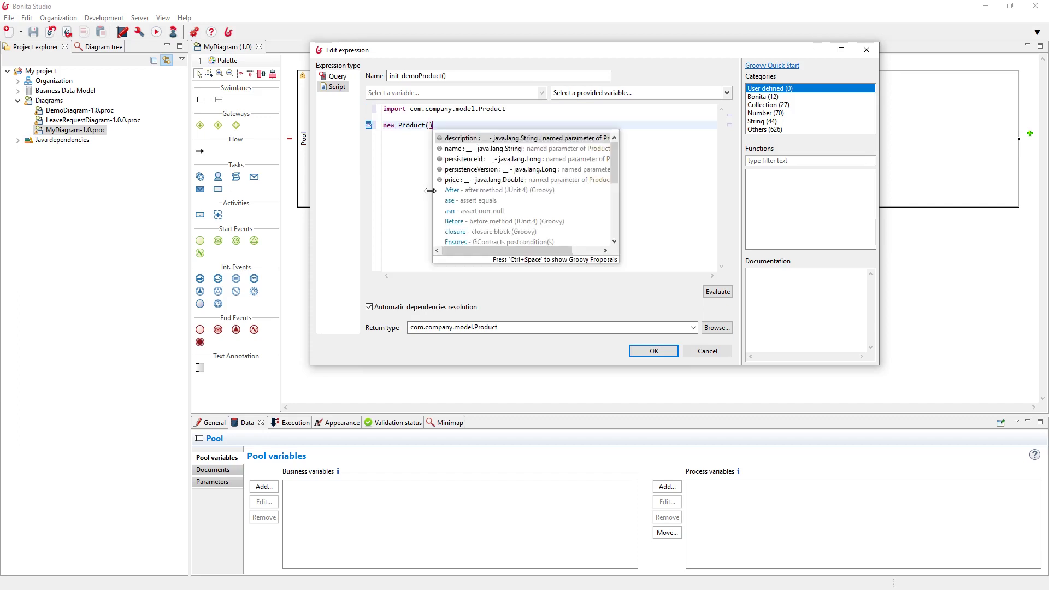
{"action": "double_click", "coordinate": [448, 153]}
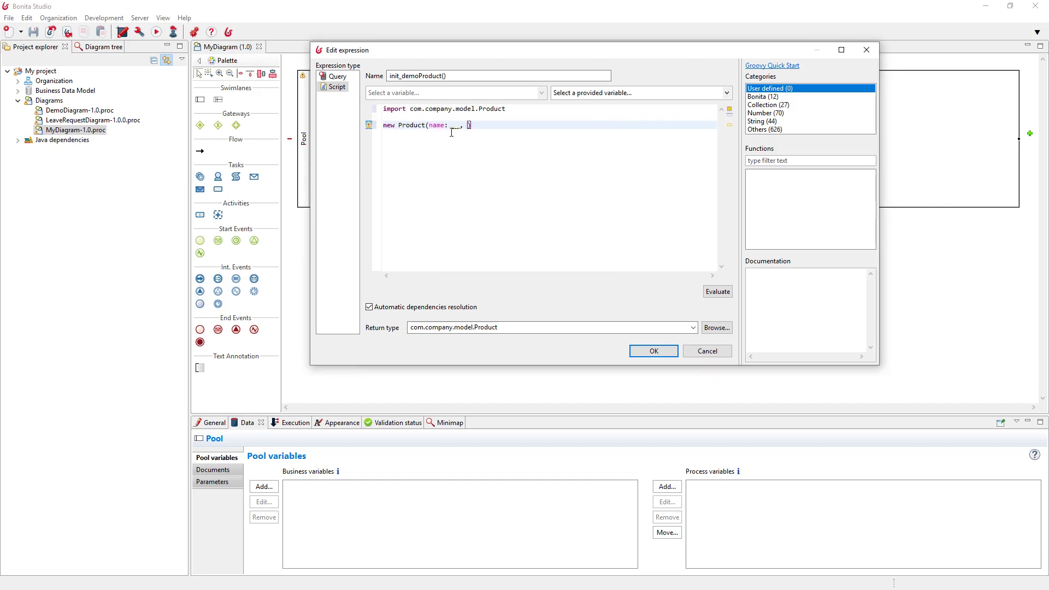
{"action": "type", "text": "\"Test"}
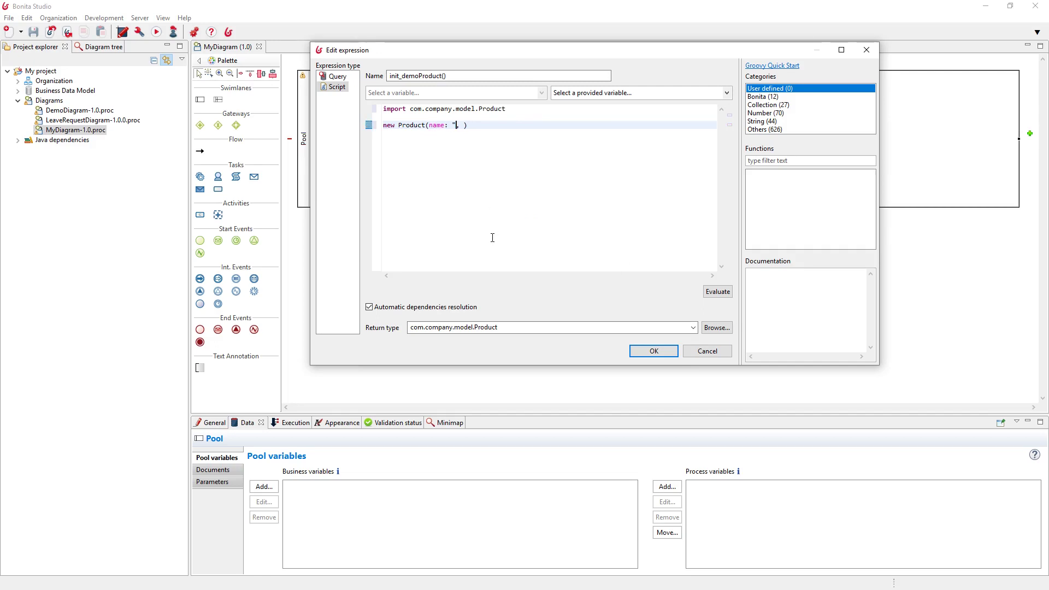
{"action": "type", "text": "\","}
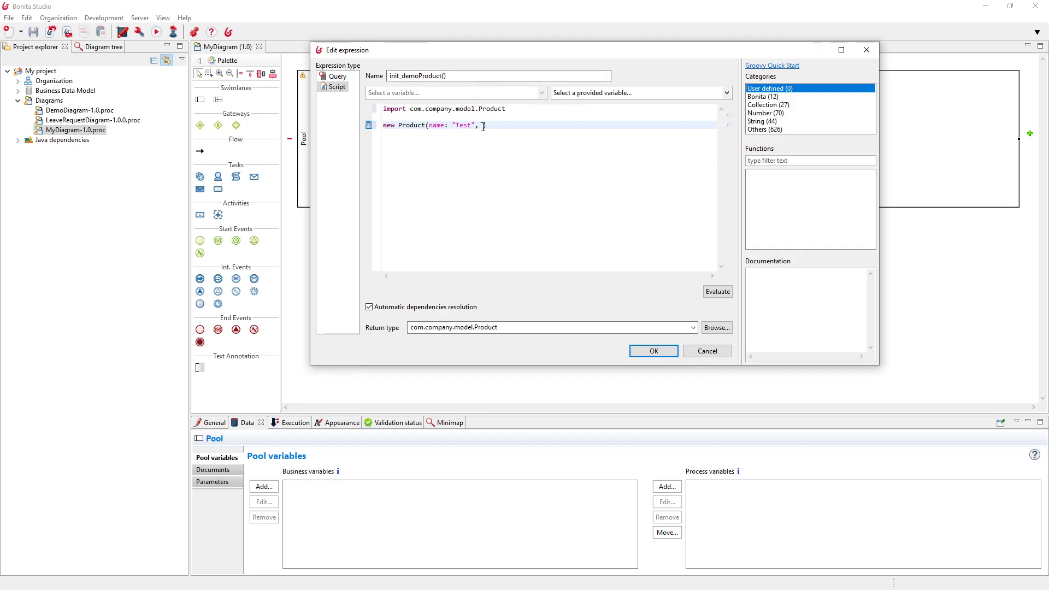
Add the price parameter with the value 123.54 to the Product constructor and finish creating the demoProduct variable.
{"action": "key", "text": "ctrl+space"}
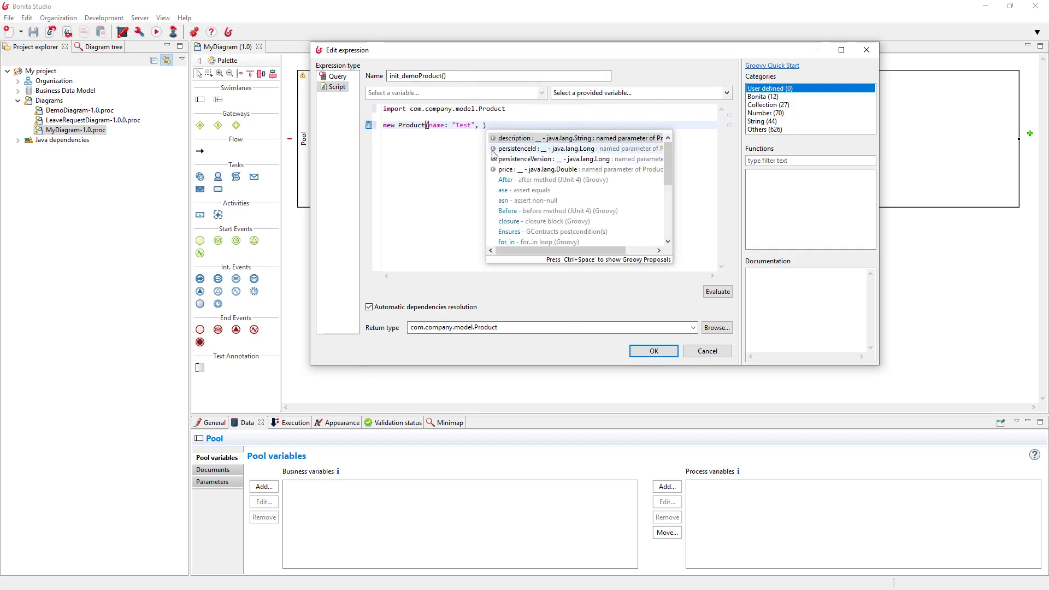
{"action": "double_click", "coordinate": [497, 169]}
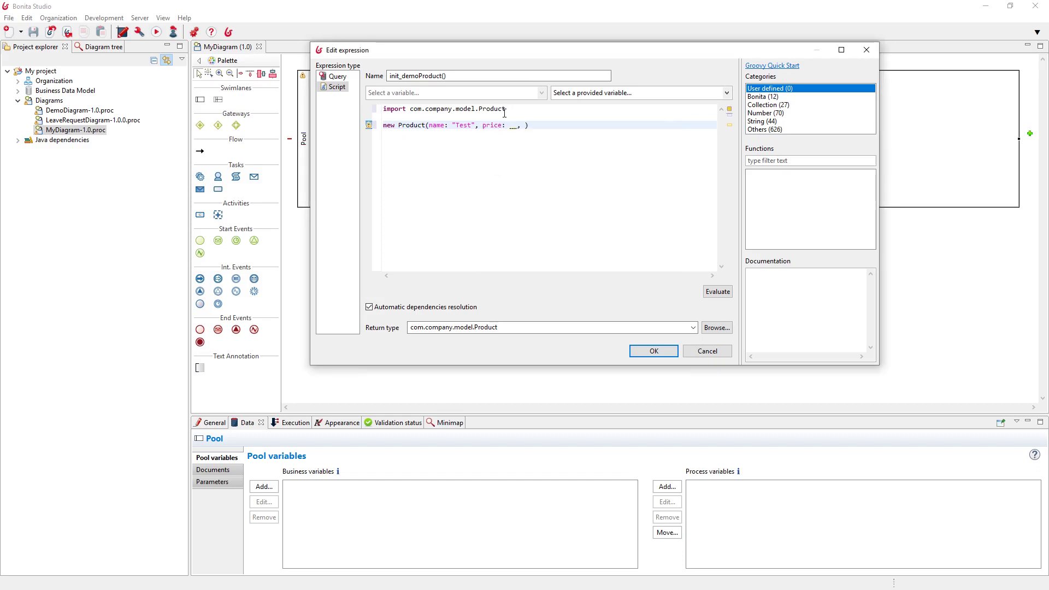
{"action": "left_click_drag", "start_coordinate": [508, 125], "coordinate": [522, 126]}
{"action": "type", "text": "123.54"}
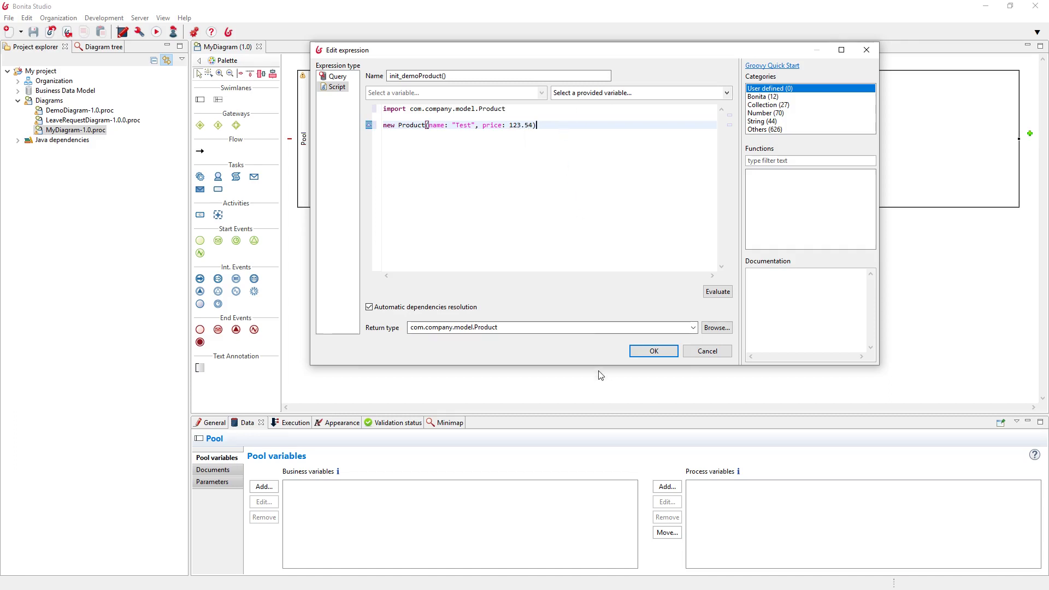
{"action": "left_click", "coordinate": [653, 351]}
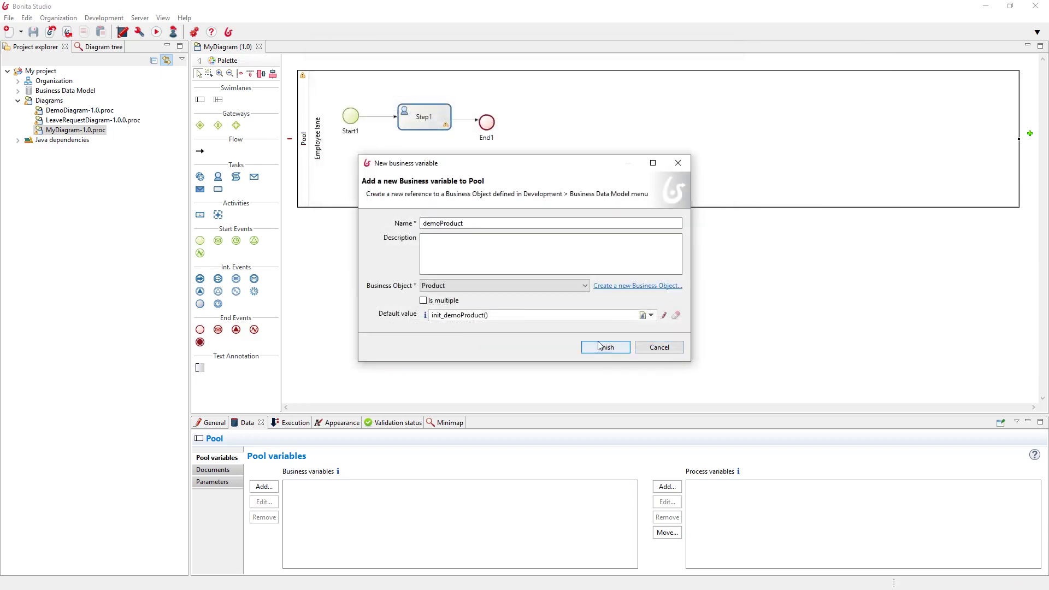
{"action": "left_click", "coordinate": [599, 343]}
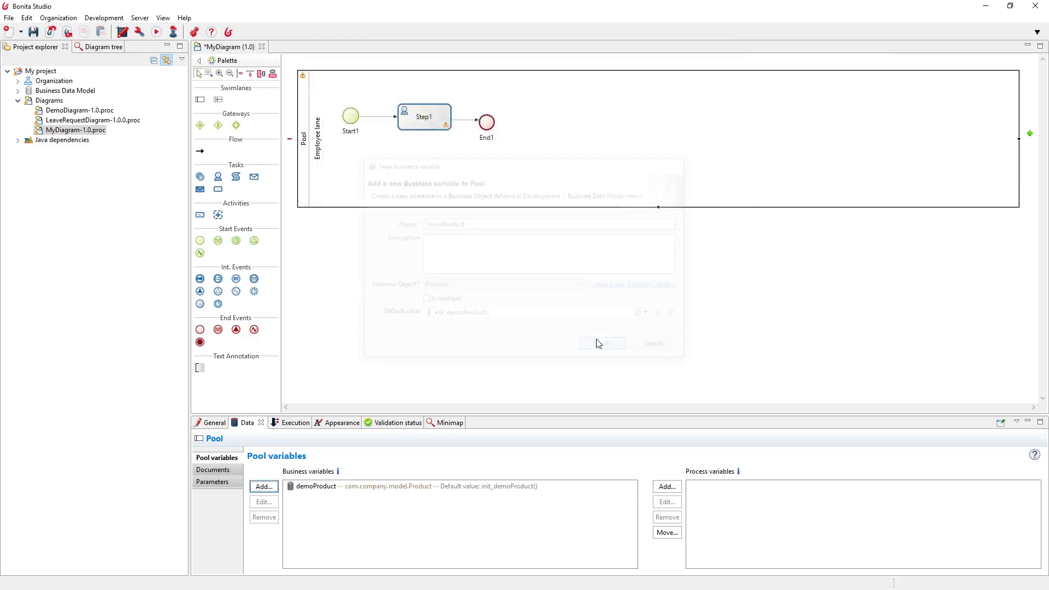
Save the diagram, run the process and start a case from its form in the browser.
{"action": "left_click", "coordinate": [34, 33]}
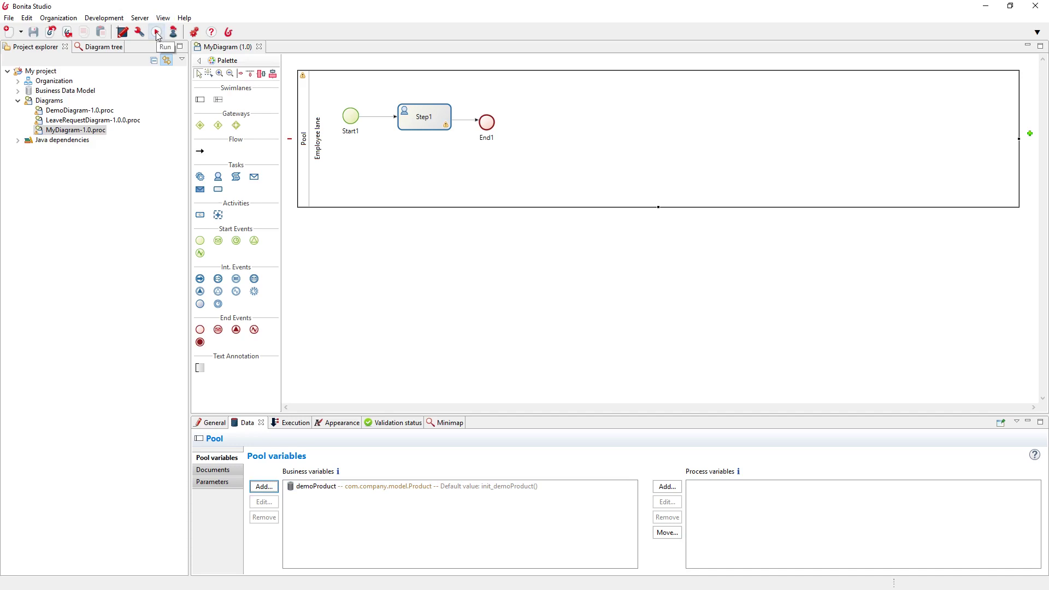
{"action": "left_click", "coordinate": [156, 33]}
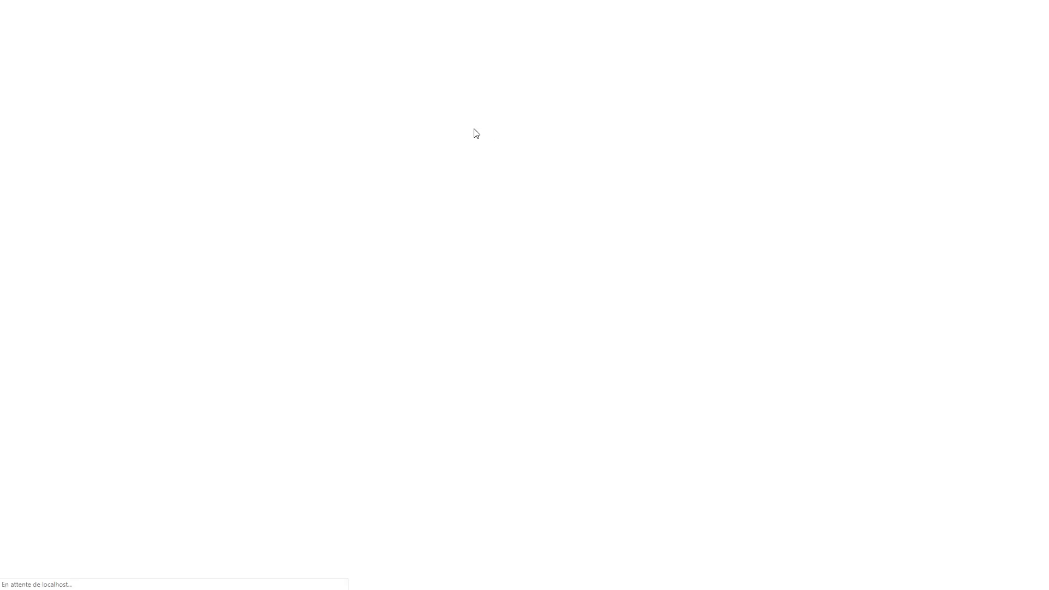
{"action": "left_click", "coordinate": [516, 102]}
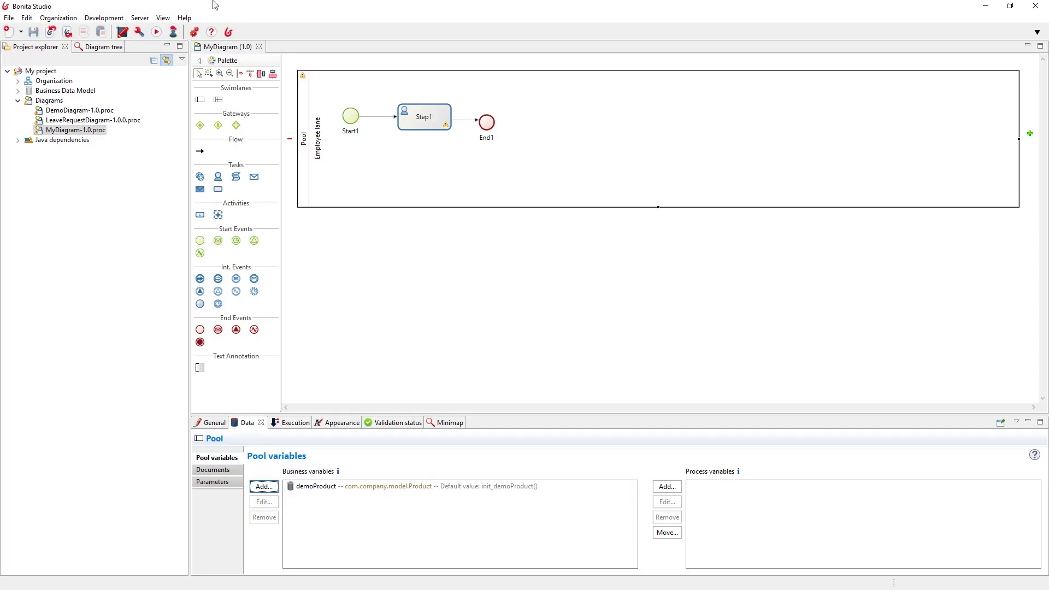
Browse the business data in the H2 console again and query PRODUCT to check the name stored by the process.
{"action": "left_click", "coordinate": [90, 20]}
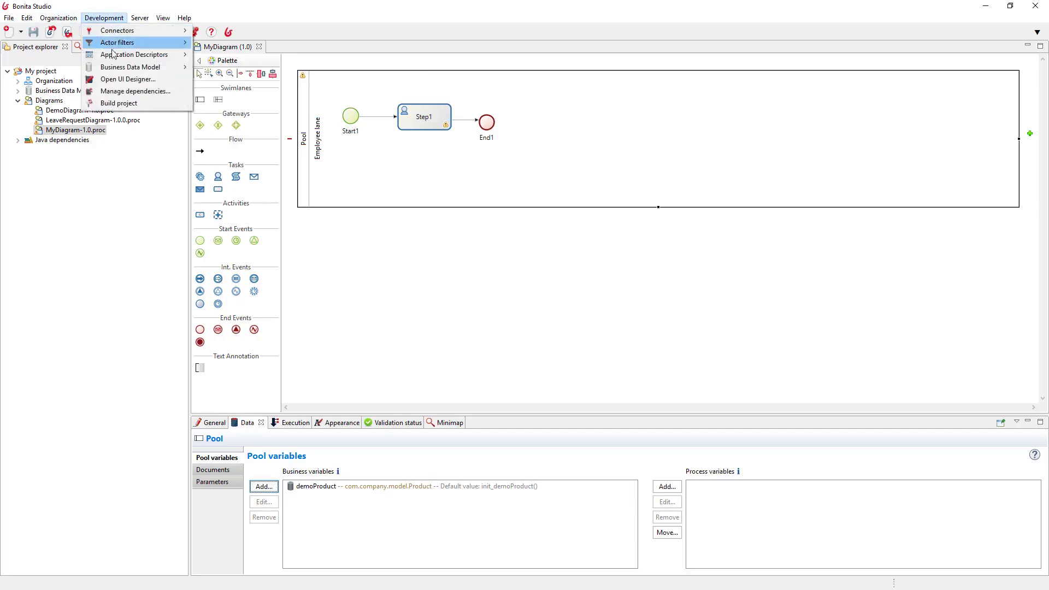
{"action": "mouse_move", "coordinate": [120, 69]}
{"action": "left_click", "coordinate": [257, 80]}
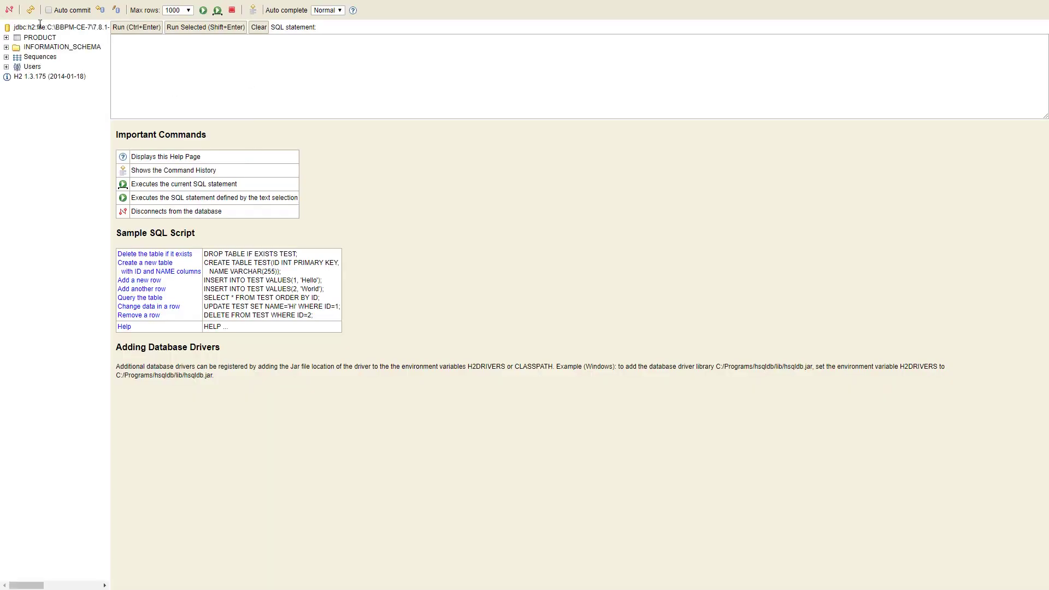
{"action": "left_click", "coordinate": [40, 37]}
{"action": "left_click", "coordinate": [122, 28]}
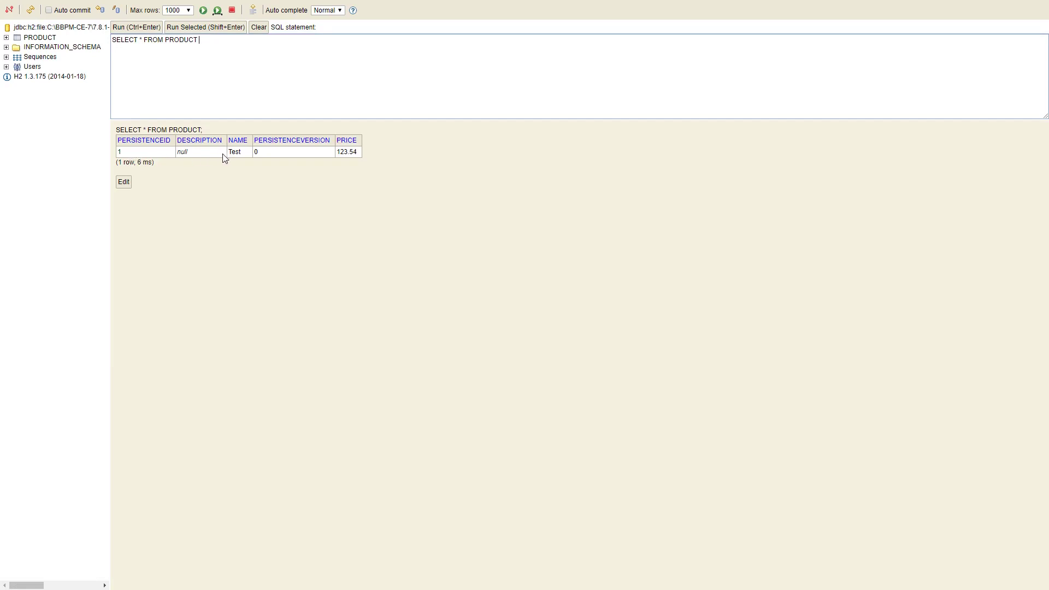
{"action": "double_click", "coordinate": [237, 153]}
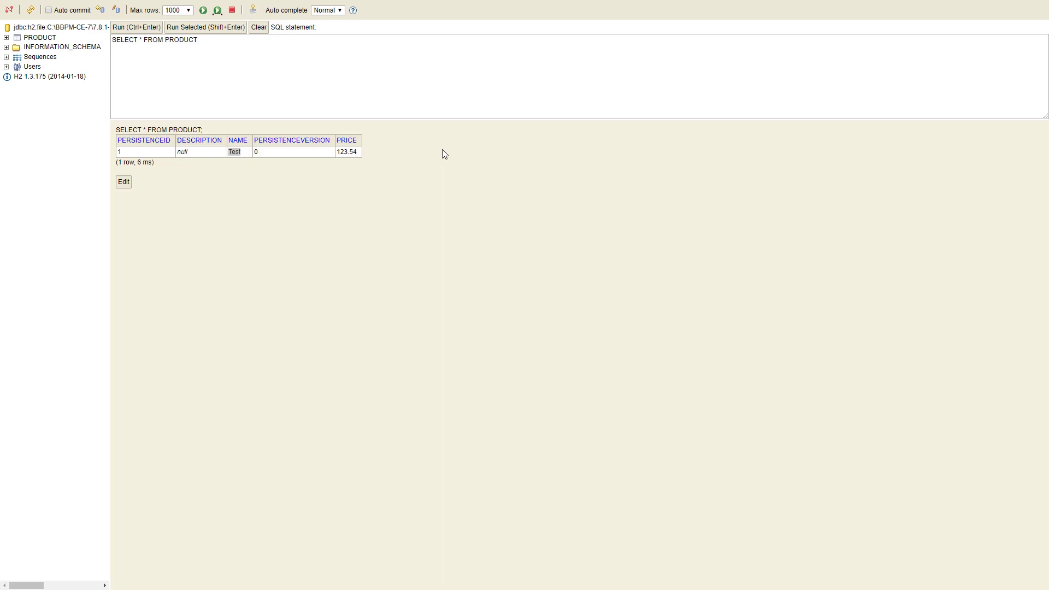
Switch back to Bonita Studio and add an operation to the Step1 task with demoProduct as its target.
{"action": "key", "text": "alt+Tab"}
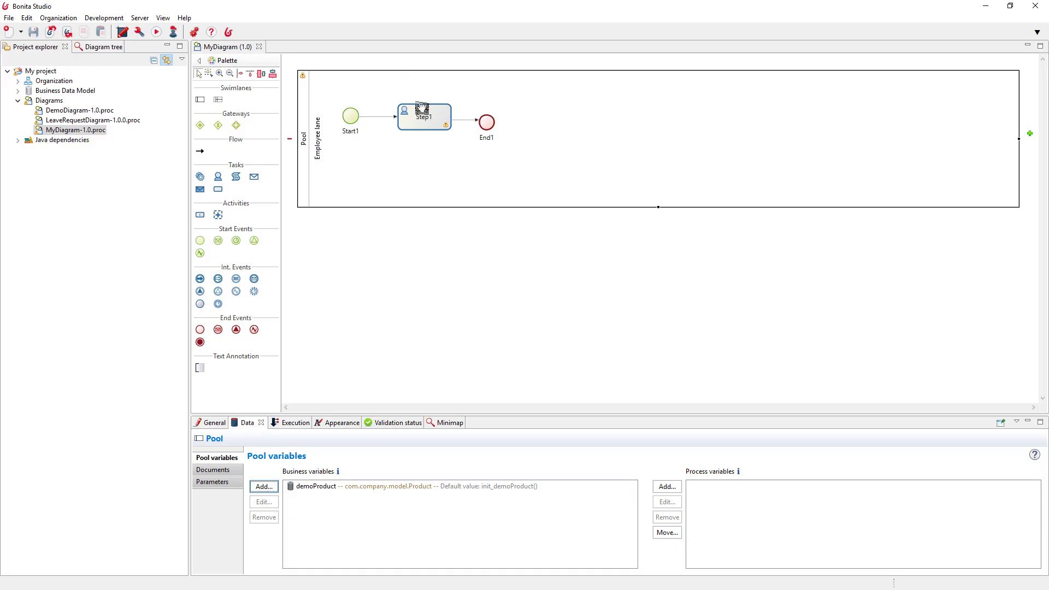
{"action": "left_click", "coordinate": [422, 108]}
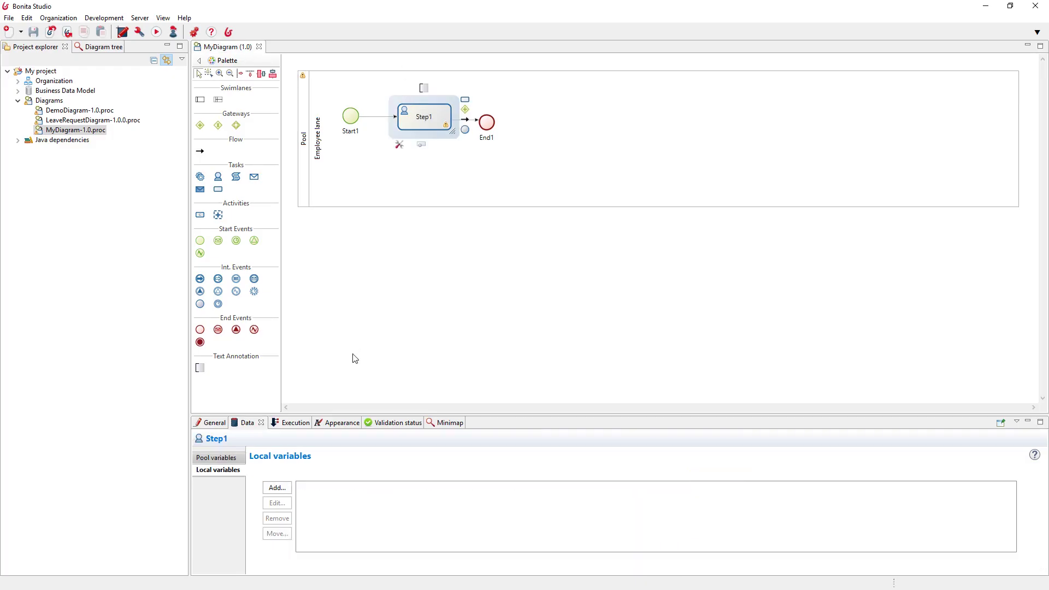
{"action": "left_click", "coordinate": [303, 423]}
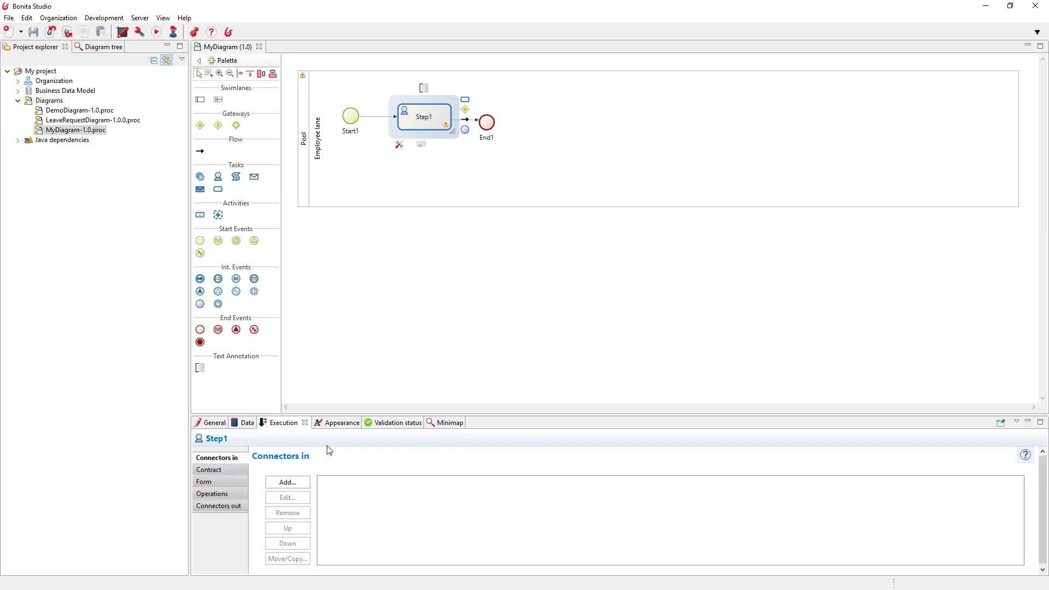
{"action": "left_click", "coordinate": [240, 497]}
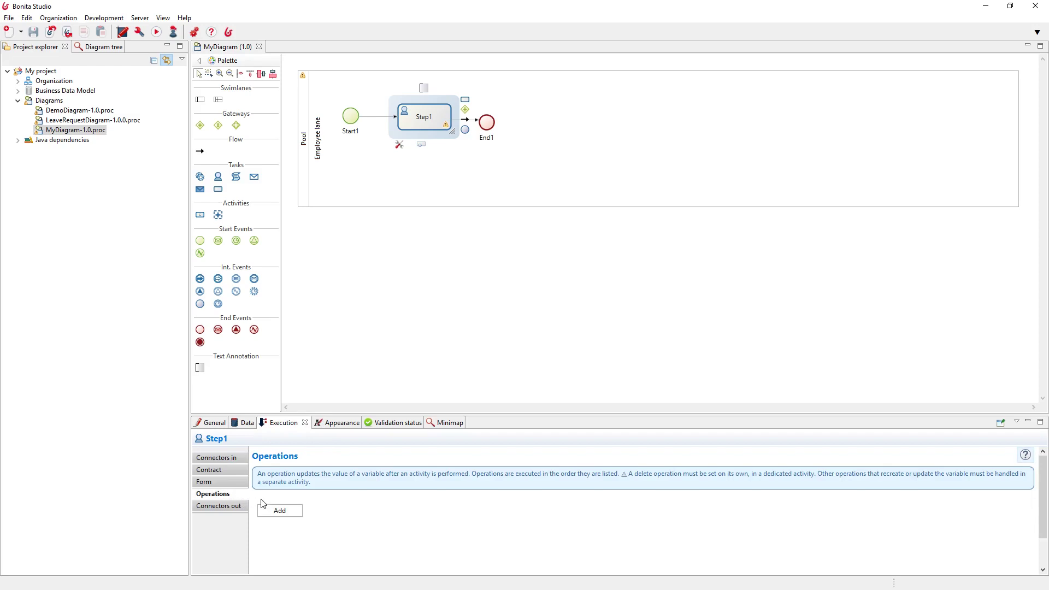
{"action": "left_click", "coordinate": [271, 513]}
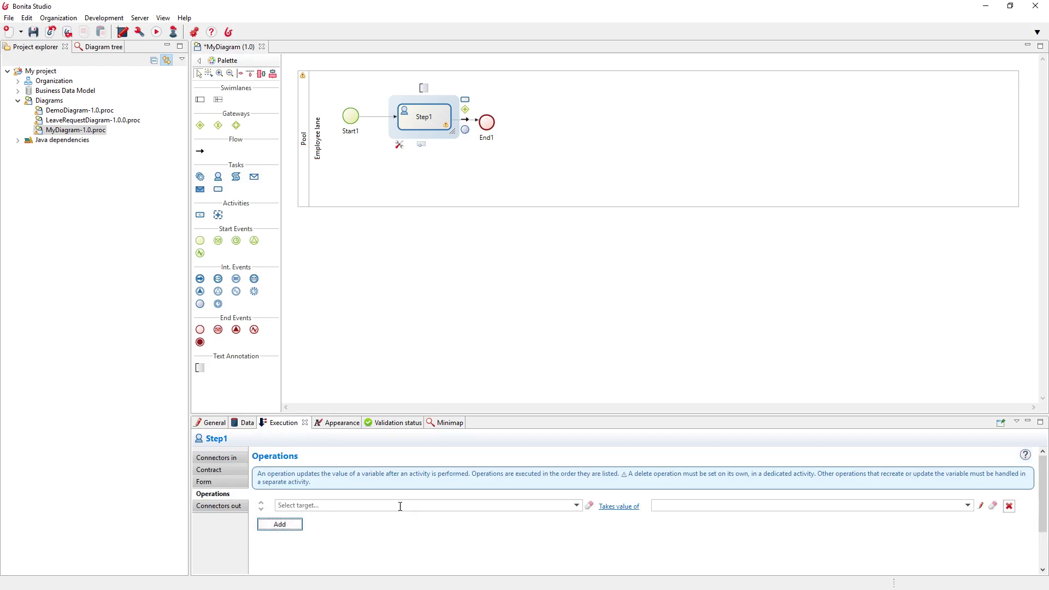
{"action": "left_click", "coordinate": [576, 506]}
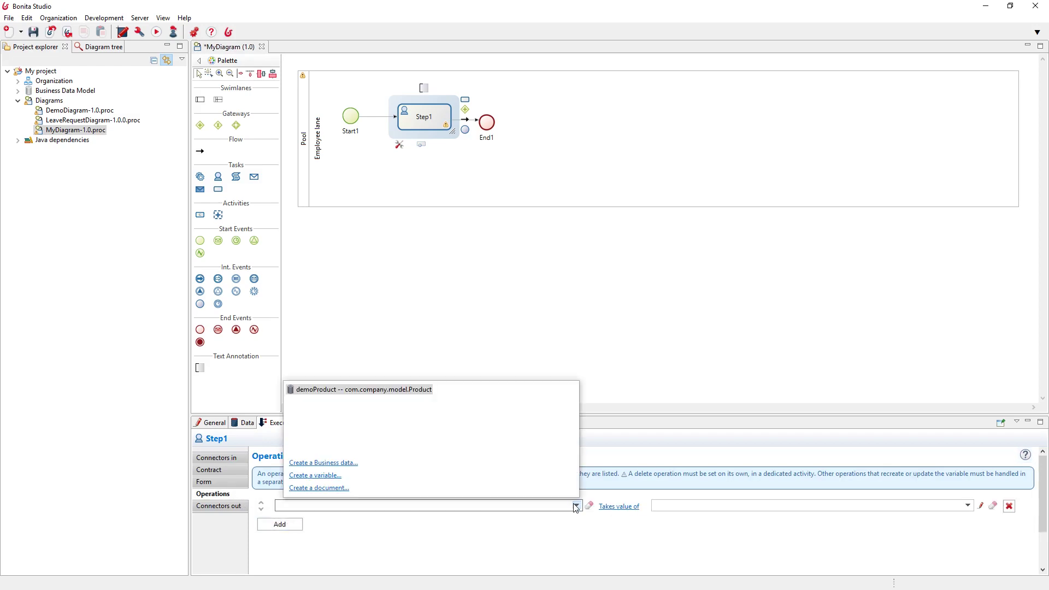
{"action": "left_click", "coordinate": [339, 390]}
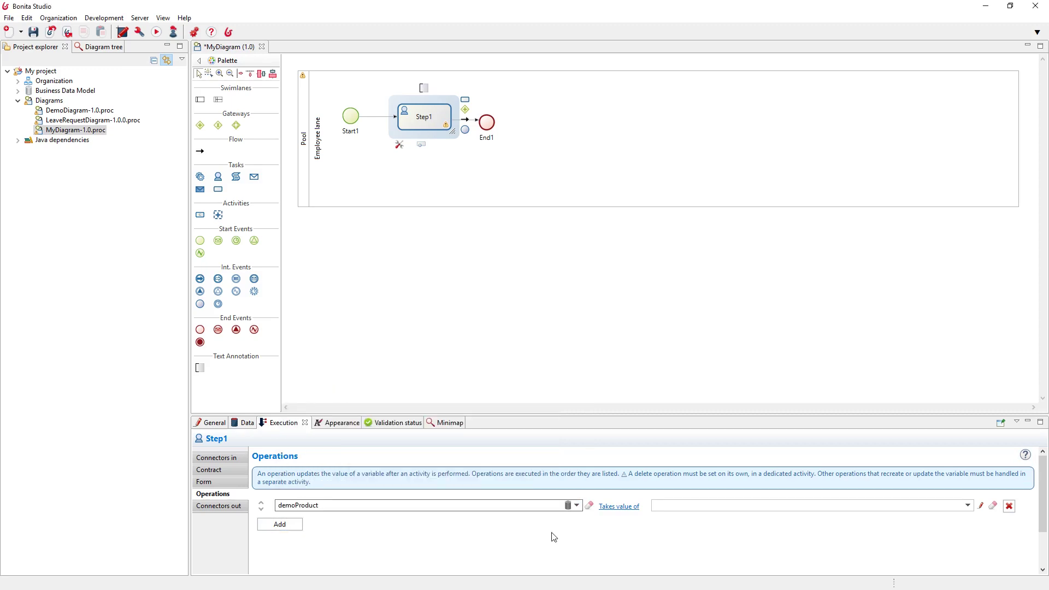
Set the operation's operator type to Use a Java method with the setDescription(String) method.
{"action": "left_click", "coordinate": [627, 508]}
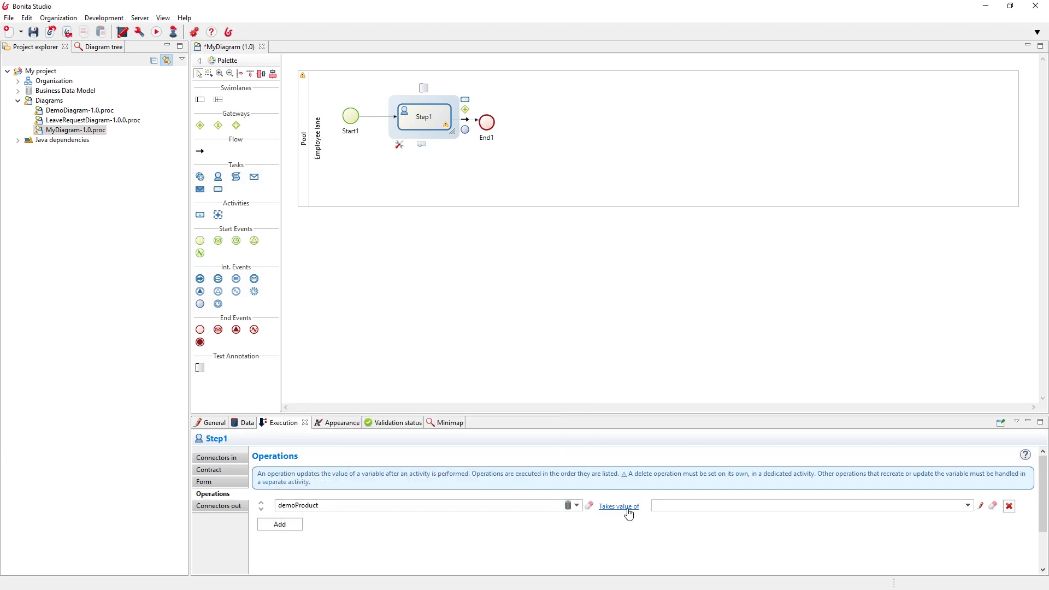
{"action": "left_click", "coordinate": [513, 273]}
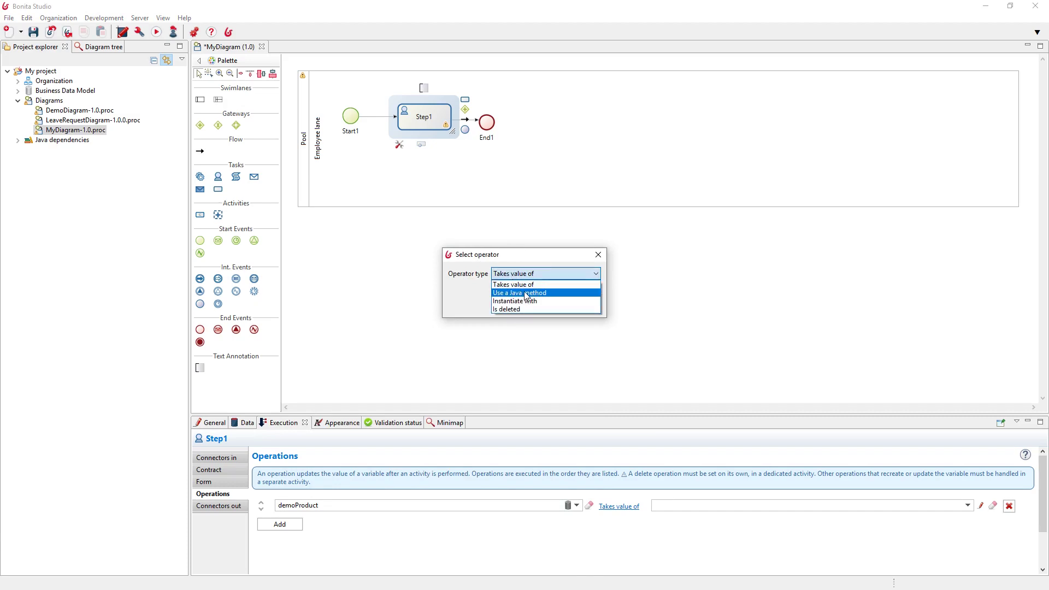
{"action": "left_click", "coordinate": [526, 294]}
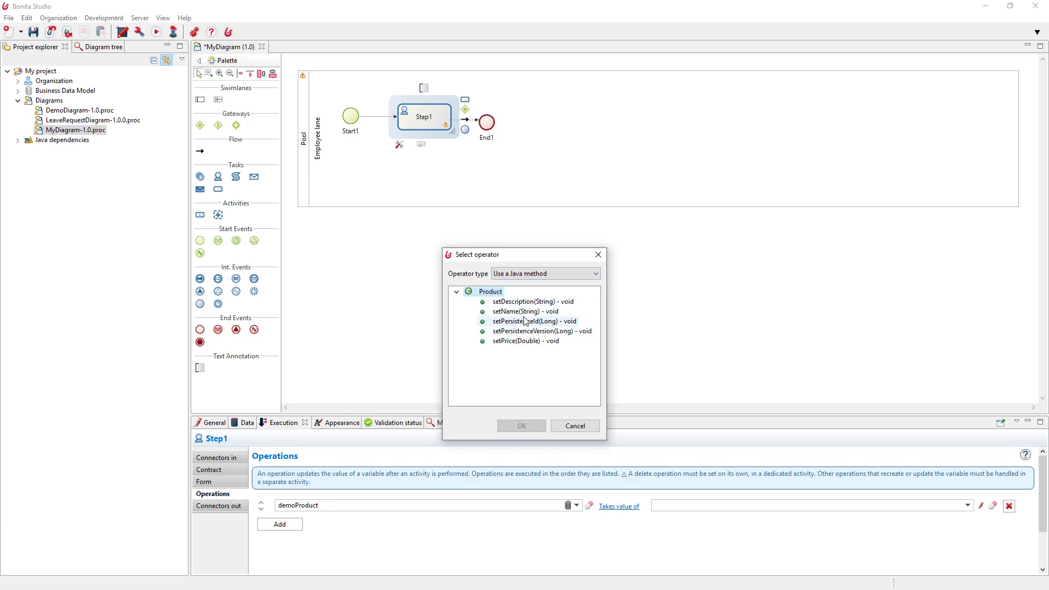
{"action": "left_click", "coordinate": [526, 302]}
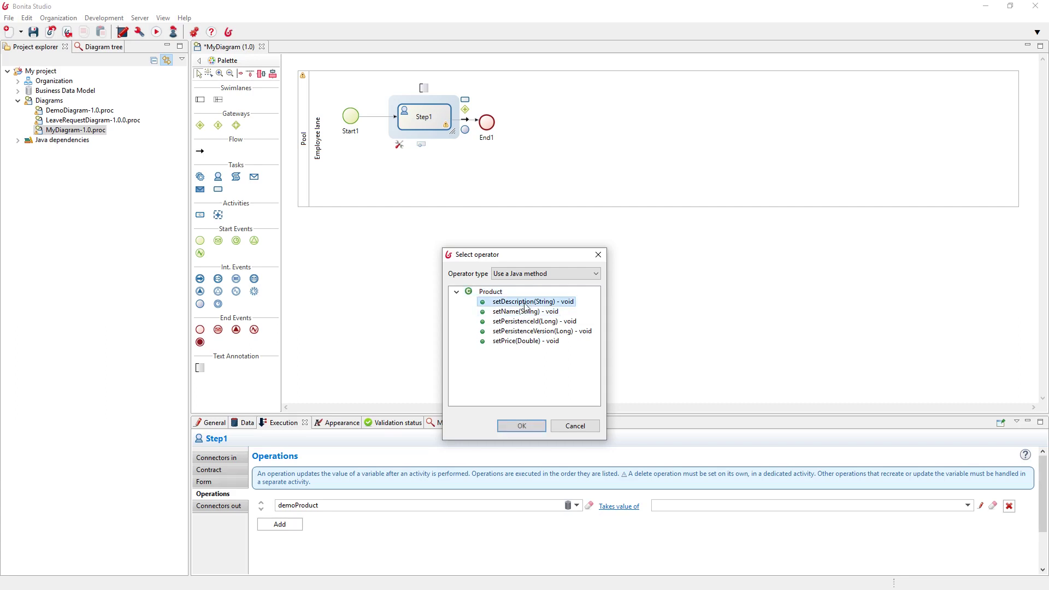
{"action": "left_click", "coordinate": [522, 426]}
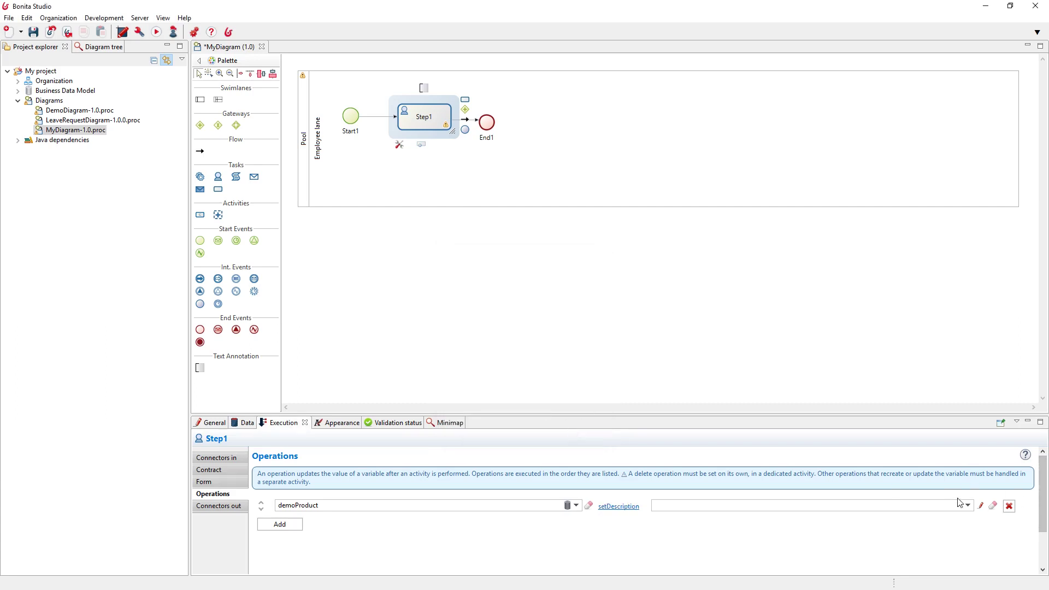
Set the value of the setDescription operation on demoProduct to the constant "Test description".
{"action": "left_click", "coordinate": [981, 505]}
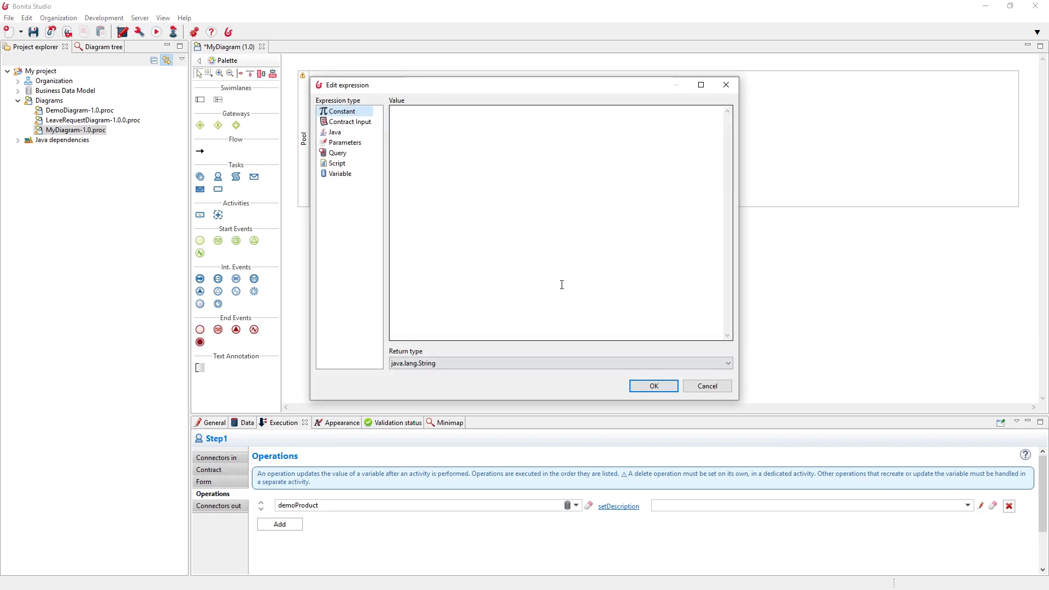
{"action": "left_click", "coordinate": [439, 177]}
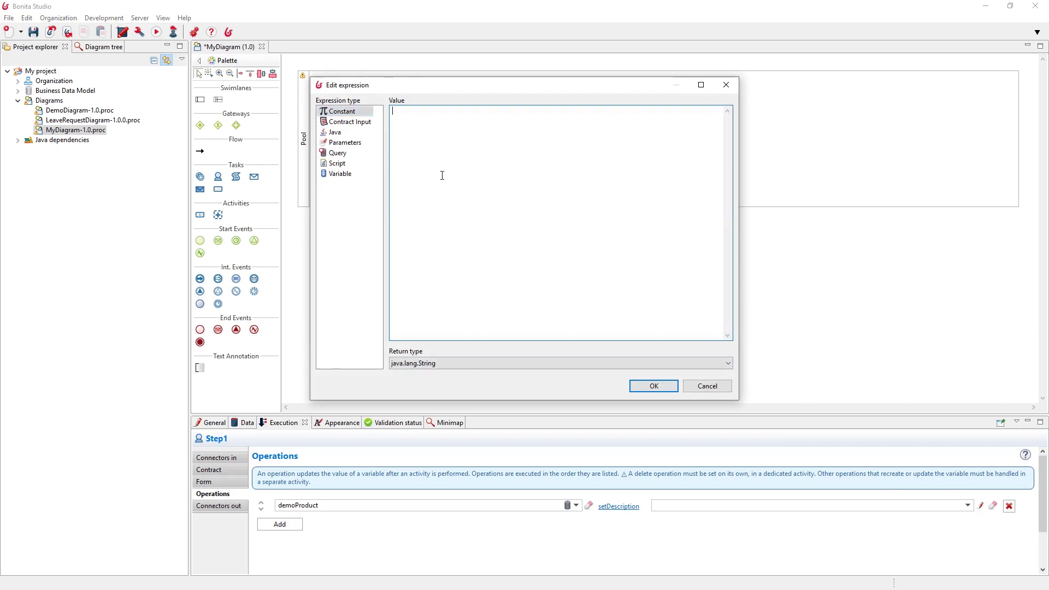
{"action": "type", "text": "Test description"}
{"action": "left_click", "coordinate": [638, 389]}
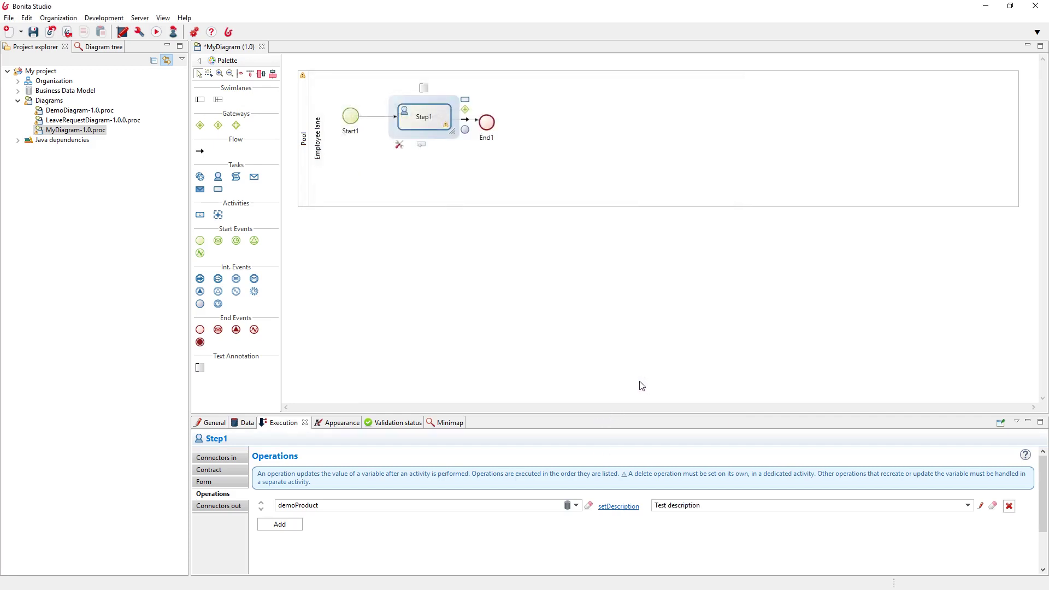
Save the diagram and run the process.
{"action": "left_click", "coordinate": [34, 32]}
{"action": "left_click", "coordinate": [157, 32]}
Browse the business data in the H2 console and query PRODUCT before the Step1 task is executed.
{"action": "left_click", "coordinate": [104, 18]}
{"action": "mouse_move", "coordinate": [134, 67]}
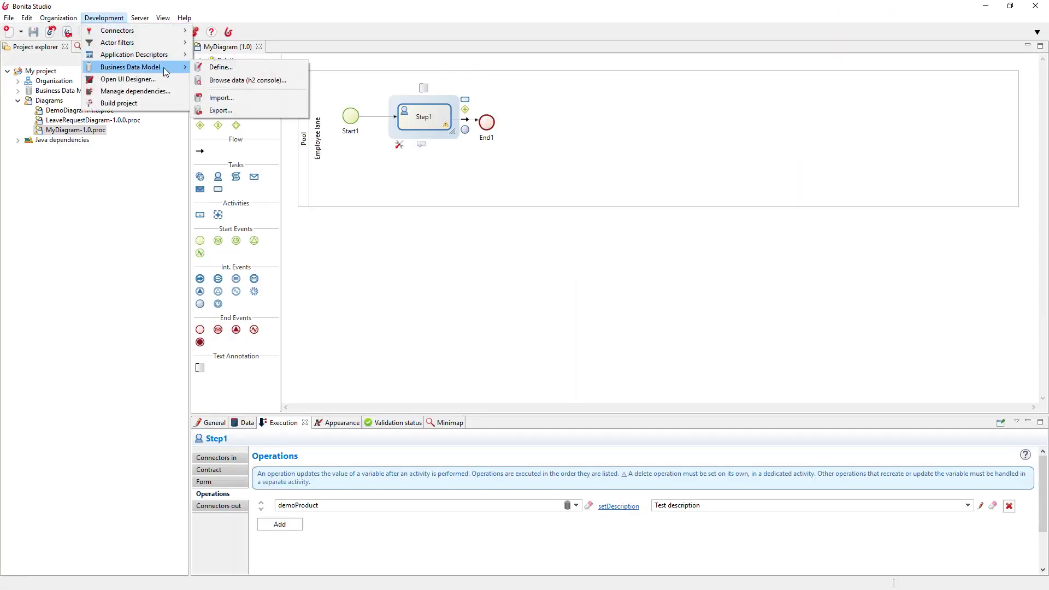
{"action": "left_click", "coordinate": [229, 79]}
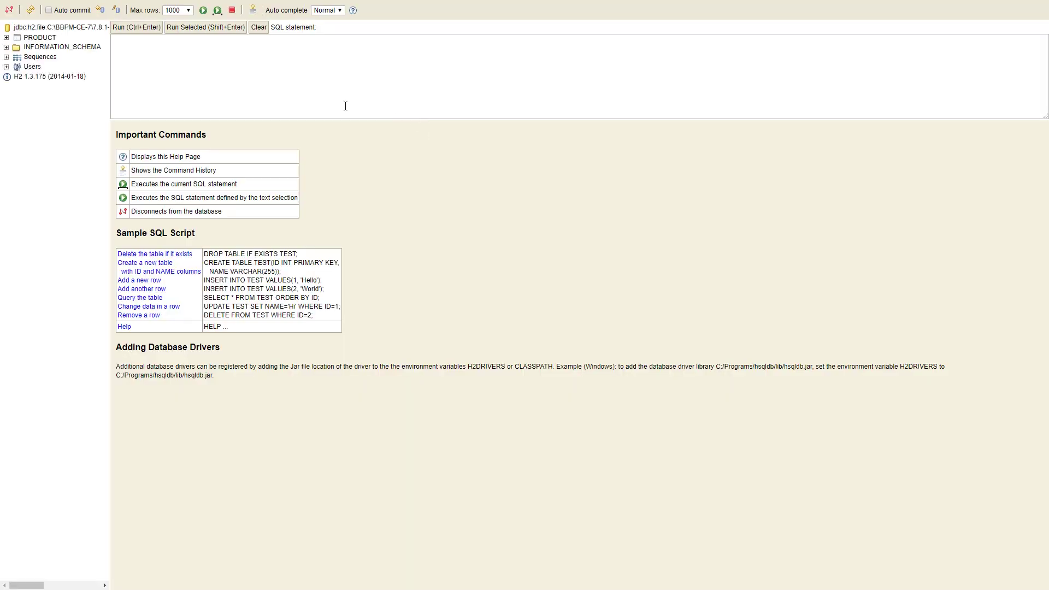
{"action": "left_click", "coordinate": [39, 37]}
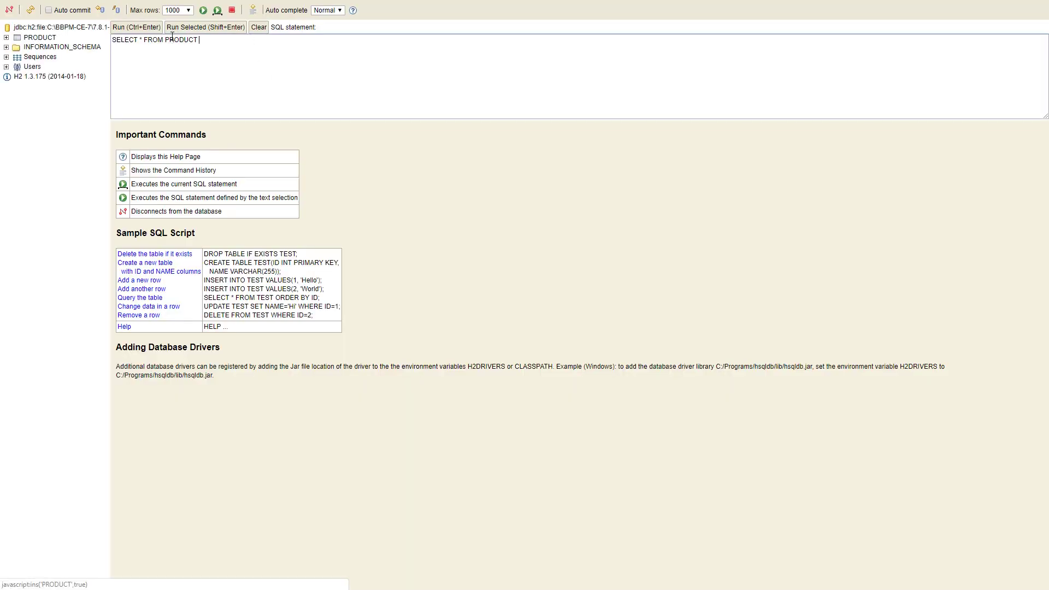
{"action": "left_click", "coordinate": [141, 27]}
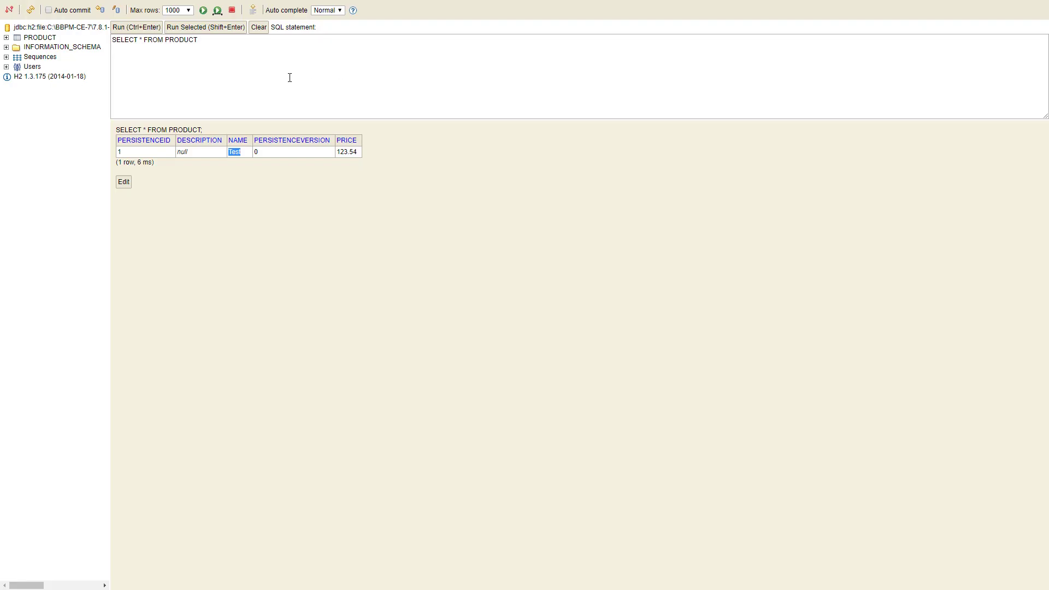
{"action": "left_click", "coordinate": [313, 85]}
Open the Bonita portal from Bonita Studio, then take and execute the Step1 task.
{"action": "key", "text": "alt+Tab"}
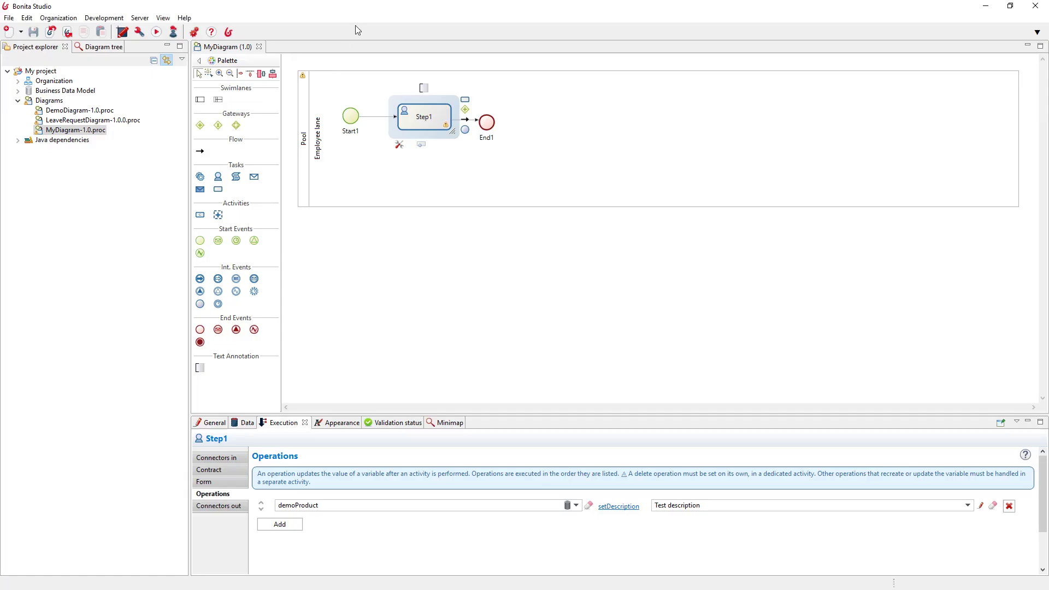
{"action": "left_click", "coordinate": [174, 31]}
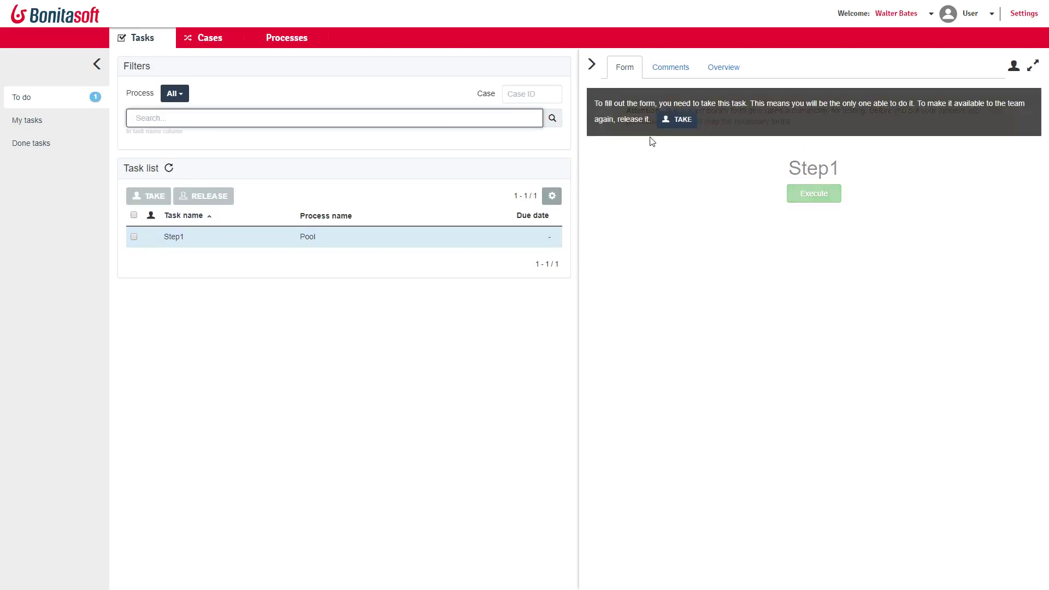
{"action": "left_click", "coordinate": [665, 121]}
{"action": "left_click", "coordinate": [813, 195]}
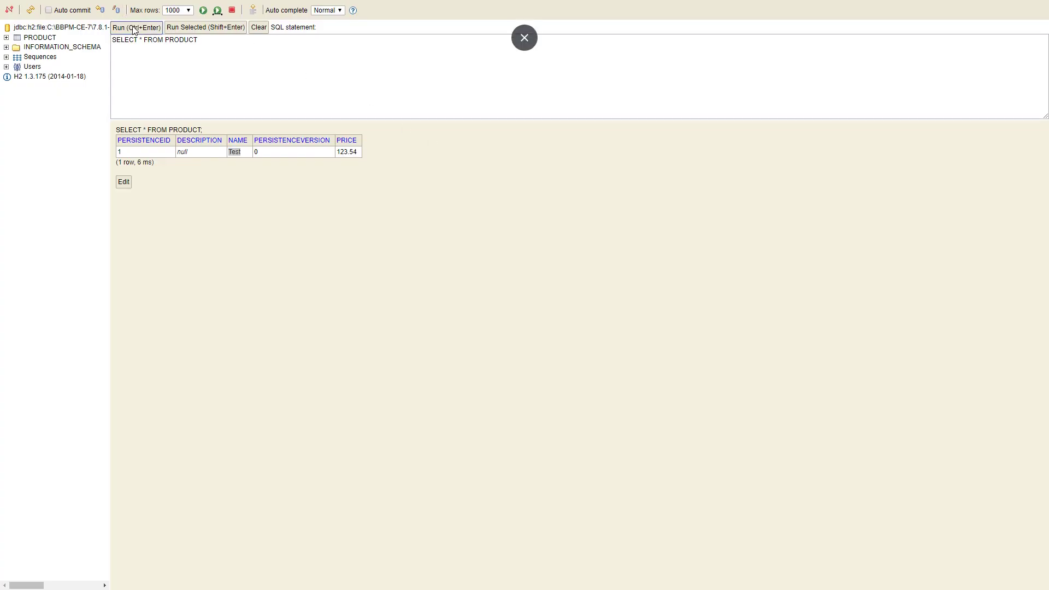
Reopen the H2 console from Bonita Studio and query PRODUCT to check the description written by the executed task.
{"action": "left_click", "coordinate": [207, 82]}
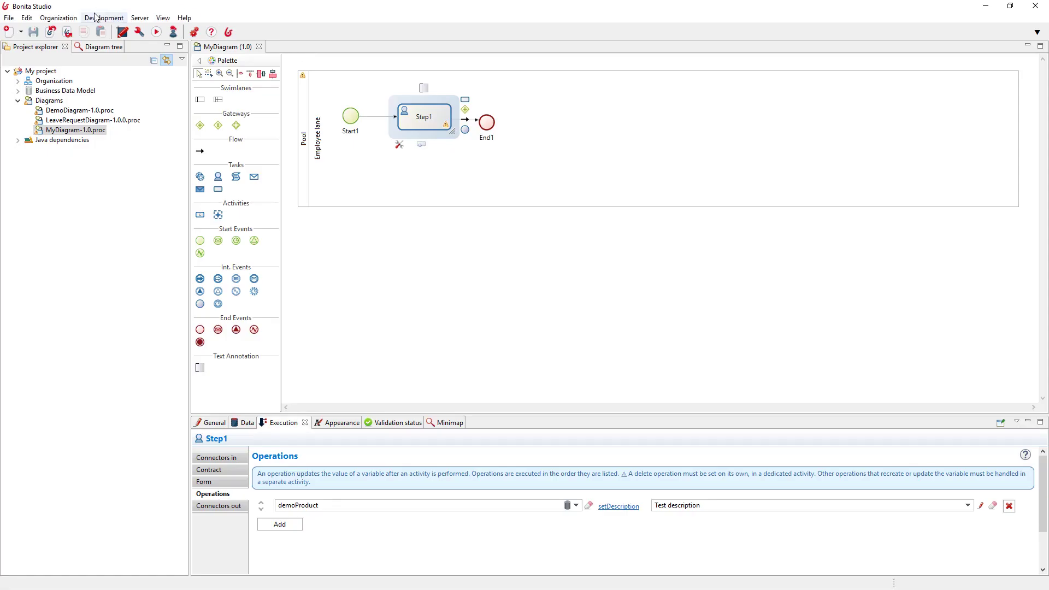
{"action": "left_click", "coordinate": [104, 18]}
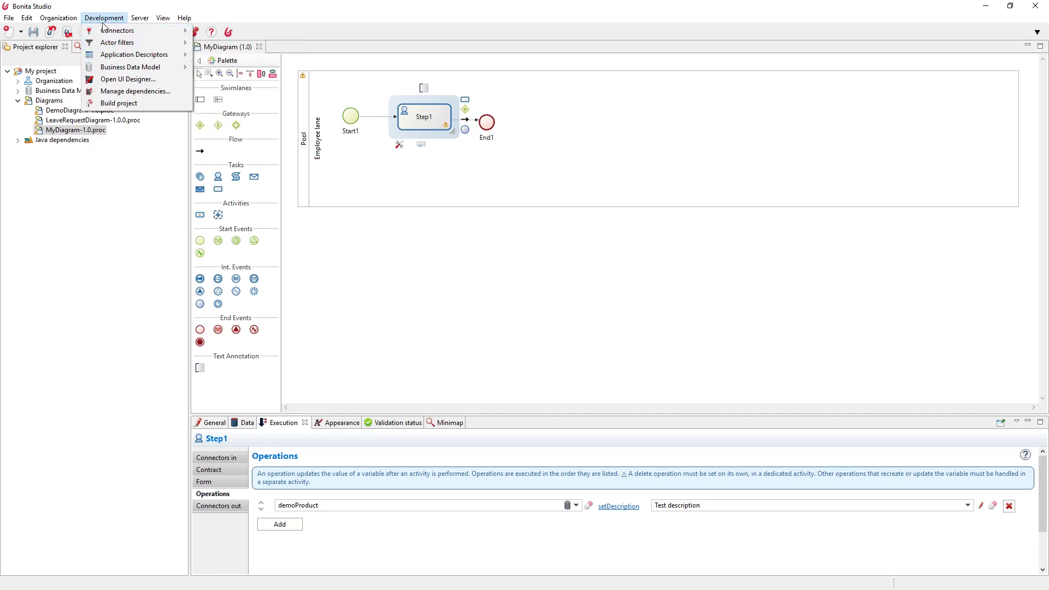
{"action": "mouse_move", "coordinate": [119, 68]}
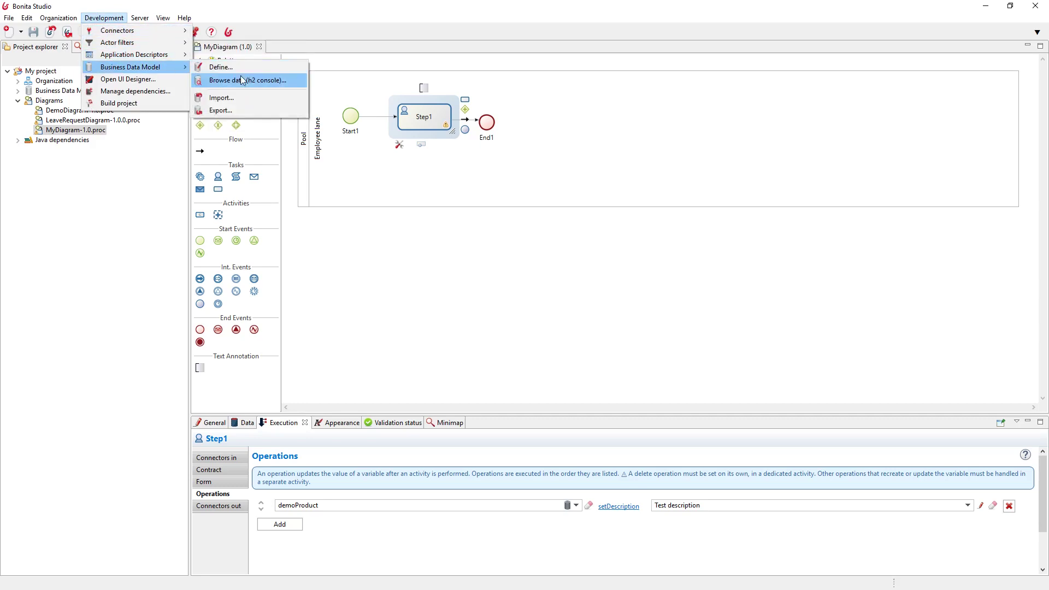
{"action": "left_click", "coordinate": [241, 81]}
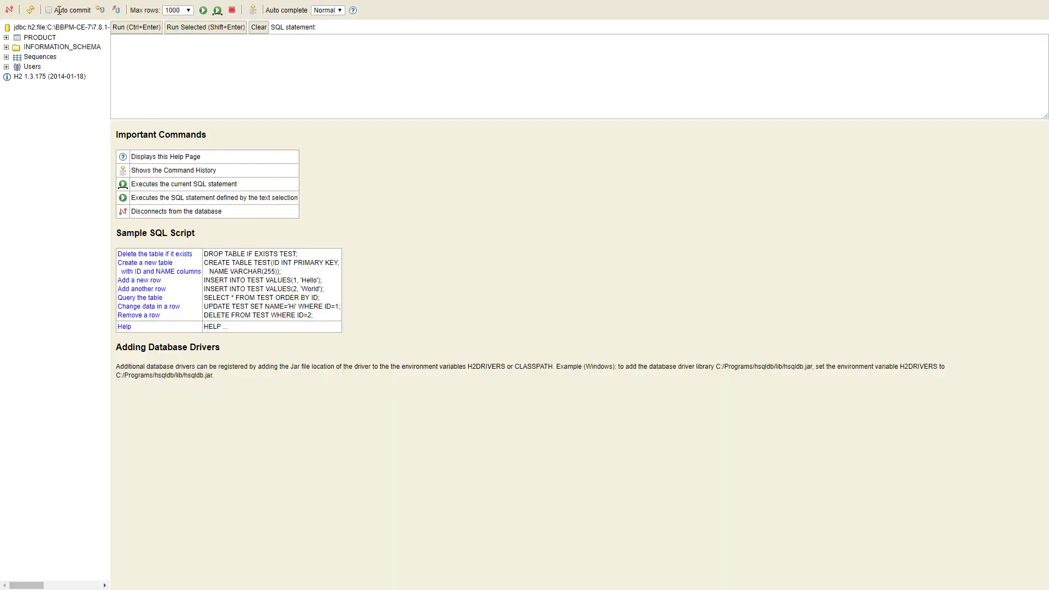
{"action": "left_click", "coordinate": [36, 37]}
{"action": "left_click", "coordinate": [136, 27]}
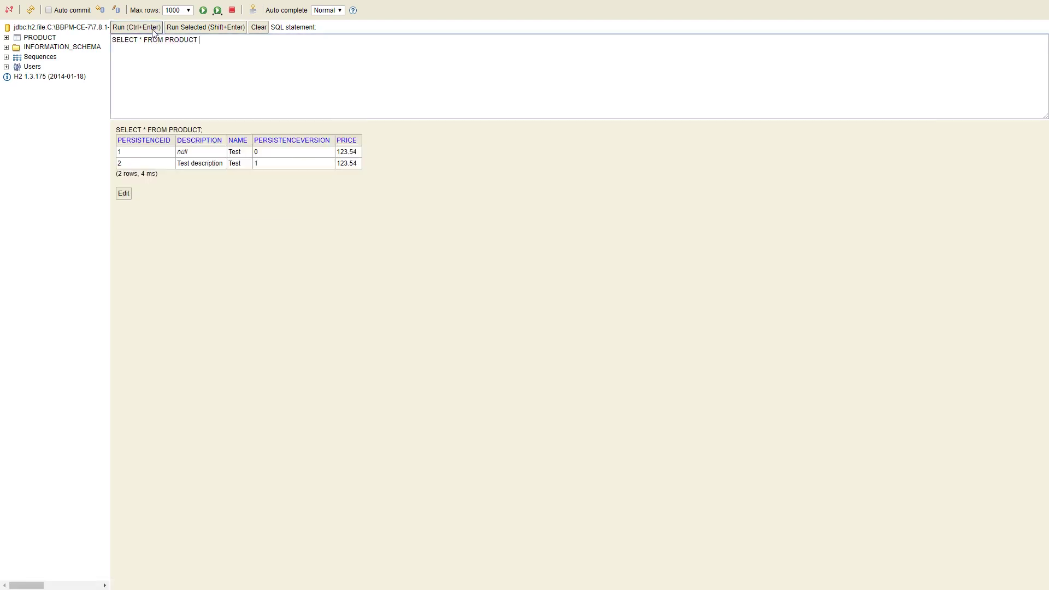
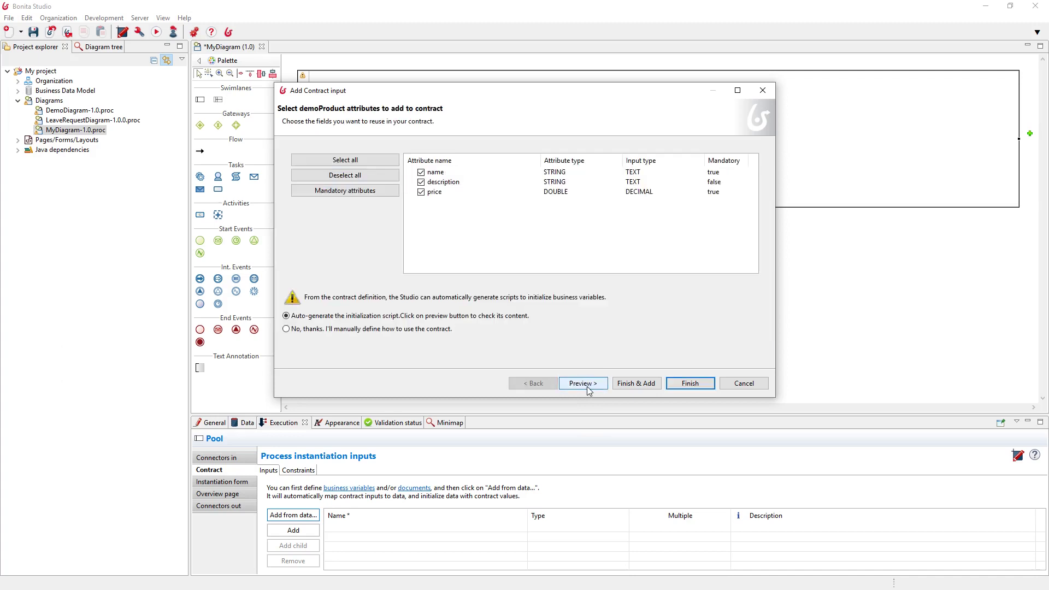
Add a contract input from demoProduct without the description attribute, previewing and accepting the auto-generated initialization script.
{"action": "left_click", "coordinate": [421, 182]}
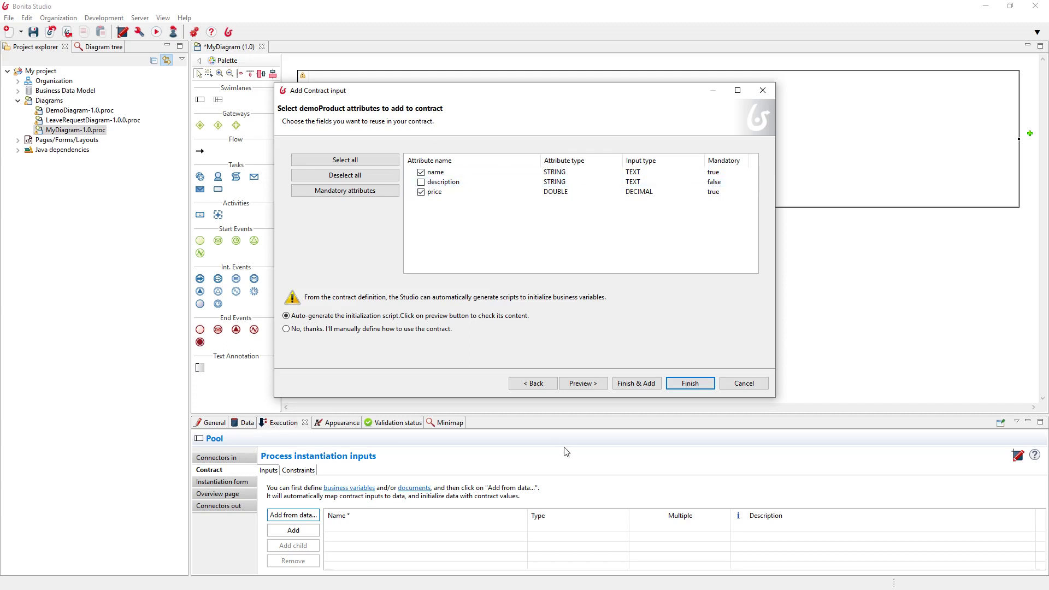
{"action": "left_click", "coordinate": [581, 383]}
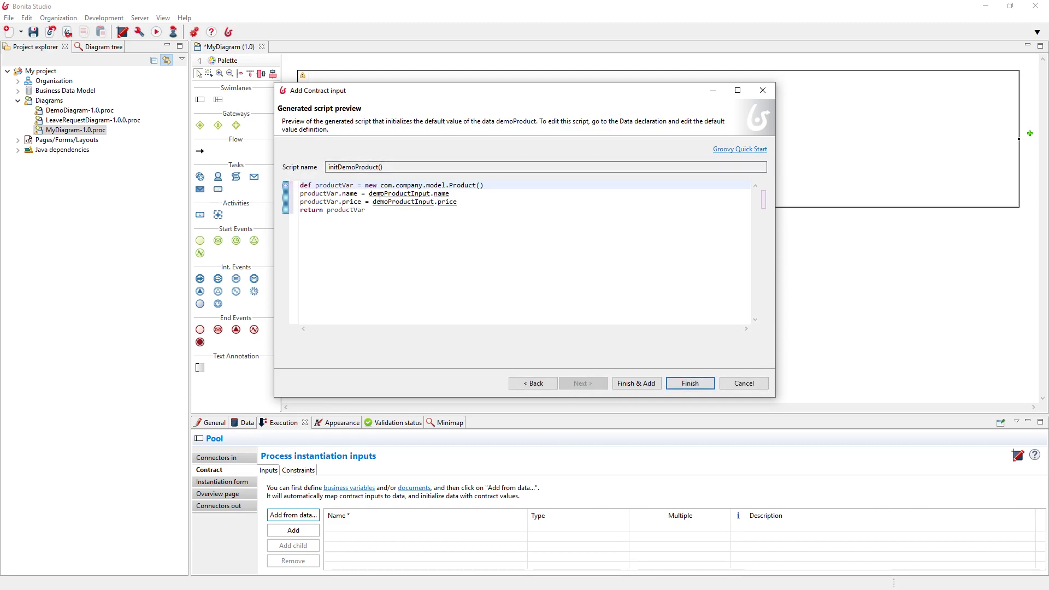
{"action": "double_click", "coordinate": [461, 185]}
{"action": "double_click", "coordinate": [395, 194]}
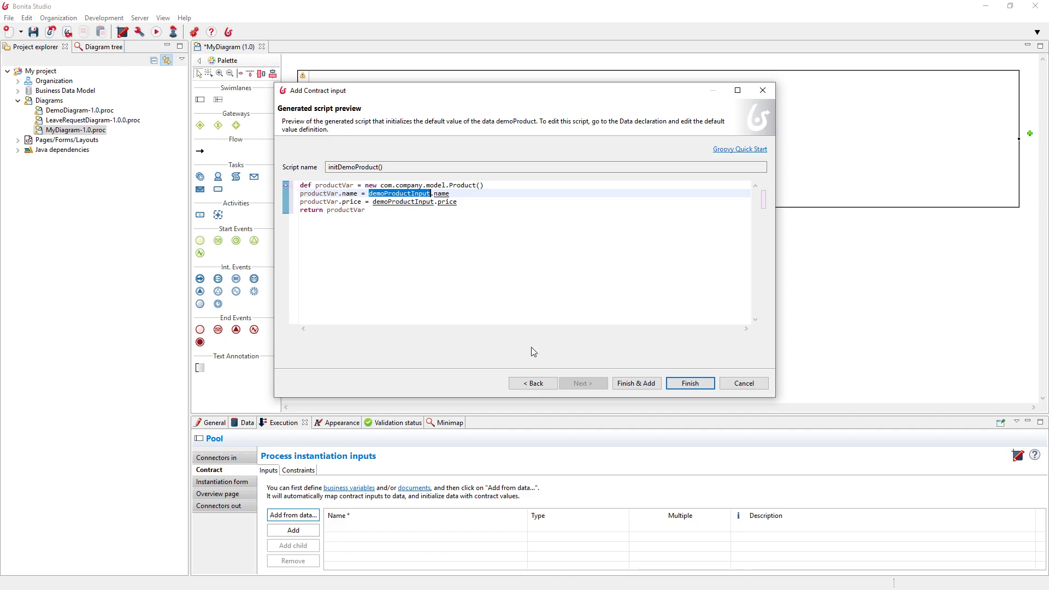
{"action": "left_click", "coordinate": [681, 383]}
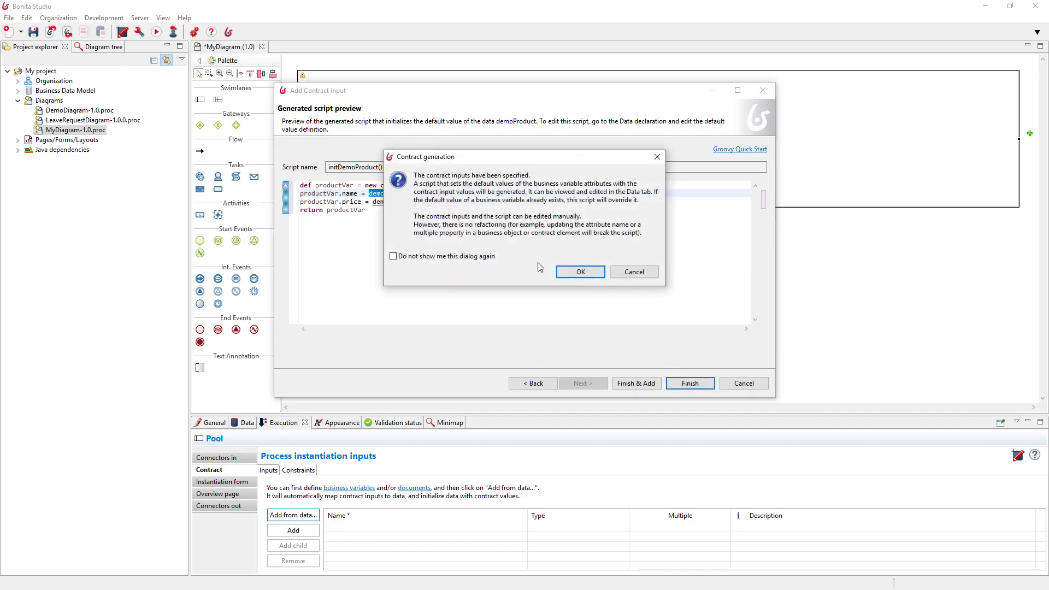
{"action": "left_click", "coordinate": [598, 272]}
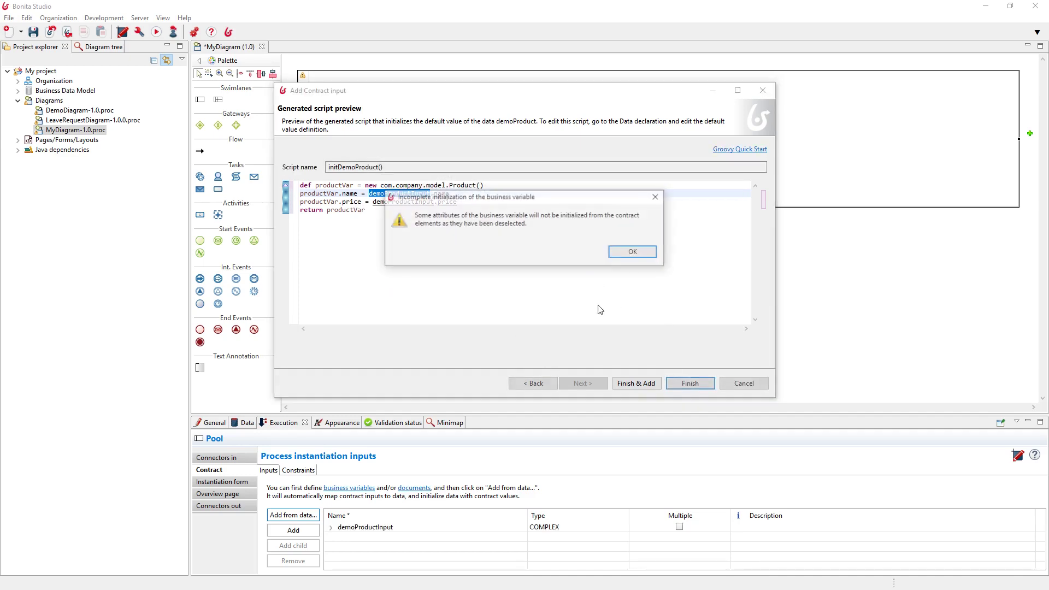
{"action": "left_click", "coordinate": [634, 252]}
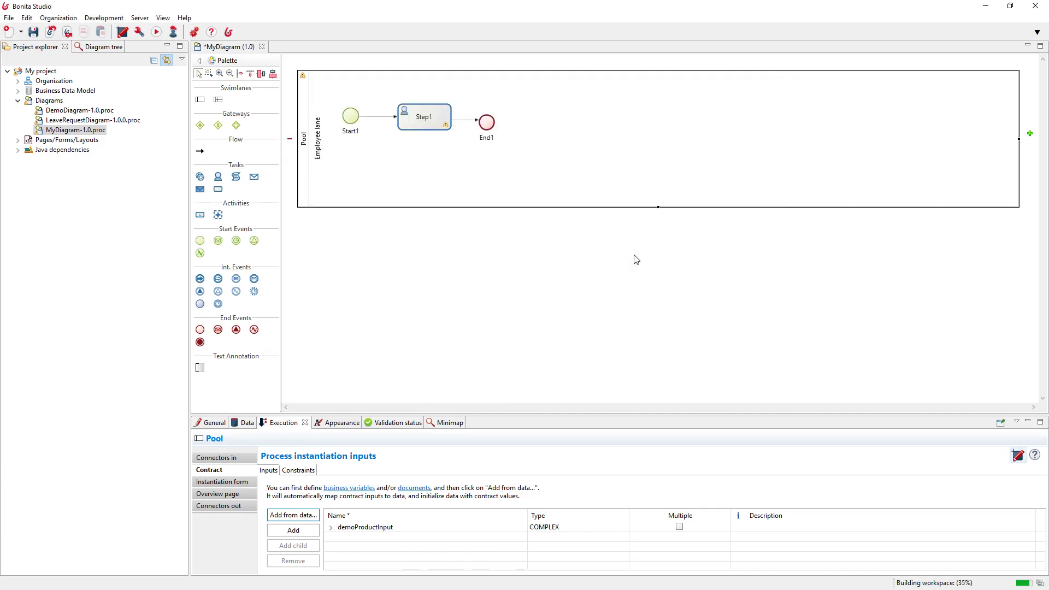
Review the initDemoProduct() default value script of the demoProduct variable and the child inputs of demoProductInput in the pool contract.
{"action": "left_click", "coordinate": [245, 423]}
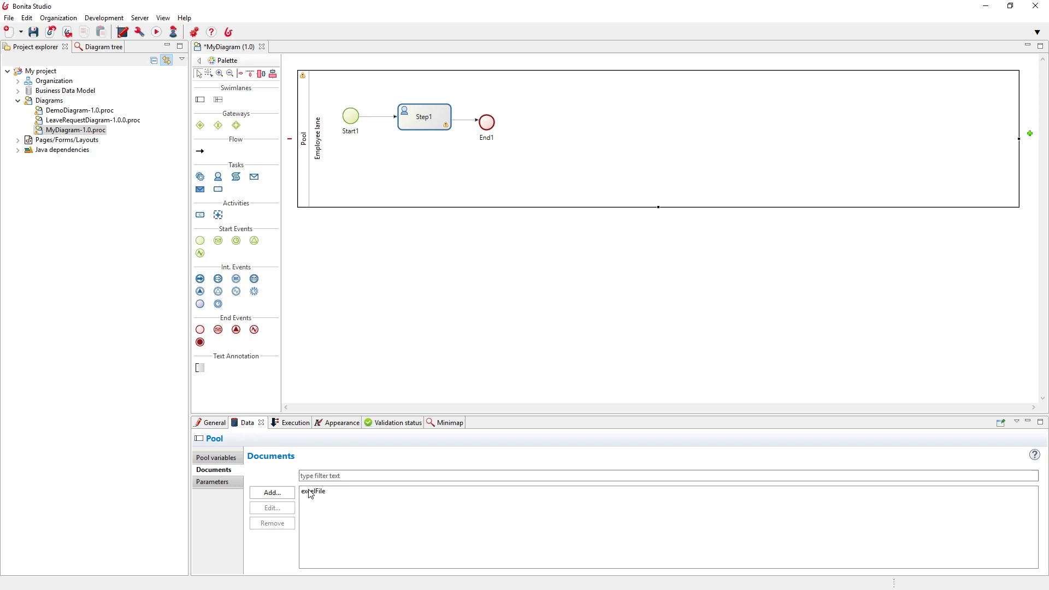
{"action": "left_click", "coordinate": [218, 457]}
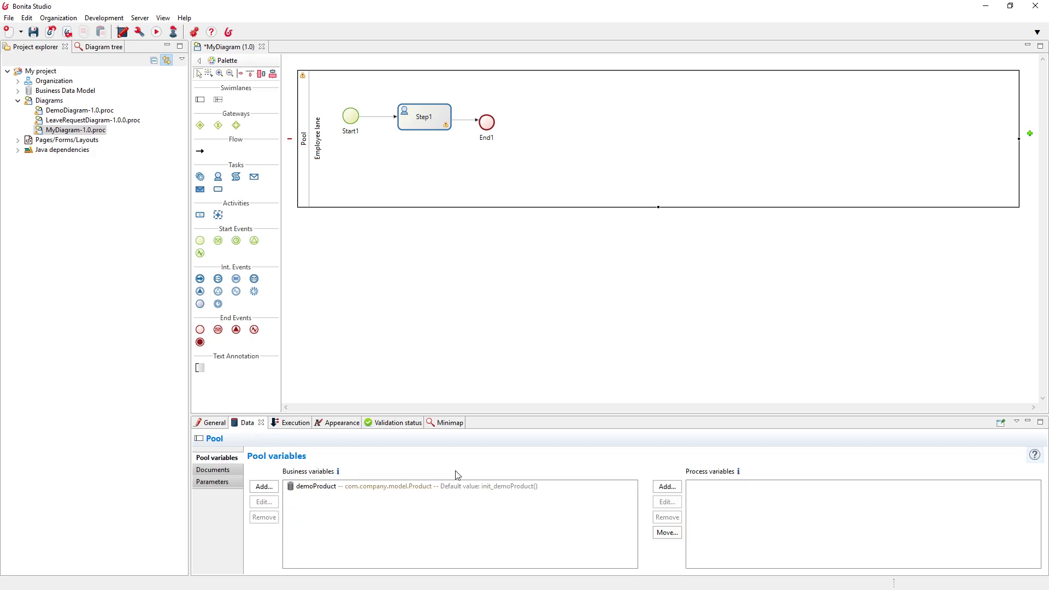
{"action": "double_click", "coordinate": [421, 486]}
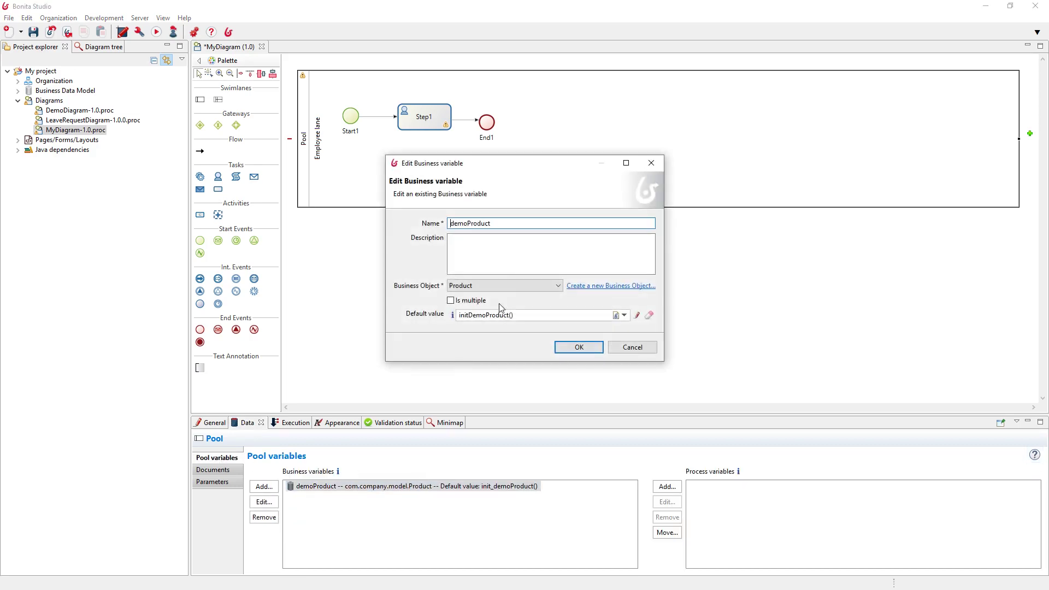
{"action": "left_click", "coordinate": [636, 316]}
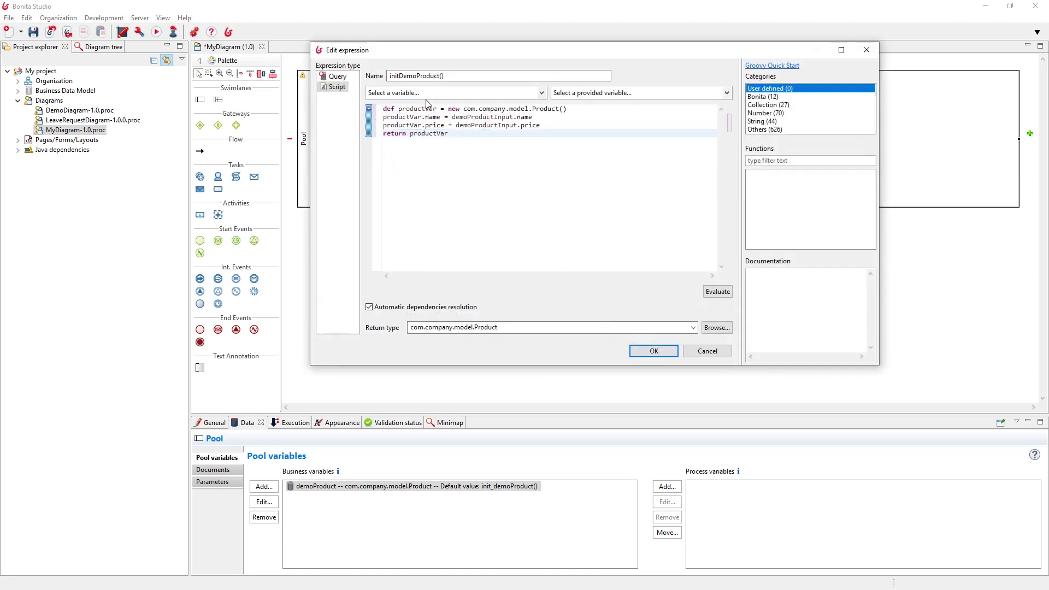
{"action": "left_click", "coordinate": [661, 352]}
{"action": "left_click", "coordinate": [604, 347]}
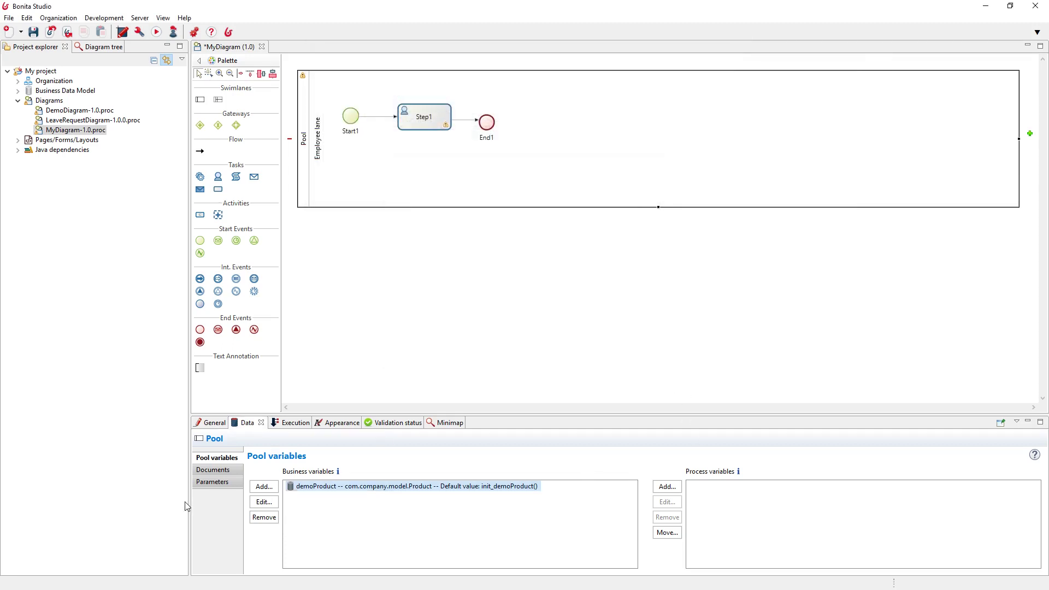
{"action": "left_click", "coordinate": [279, 426]}
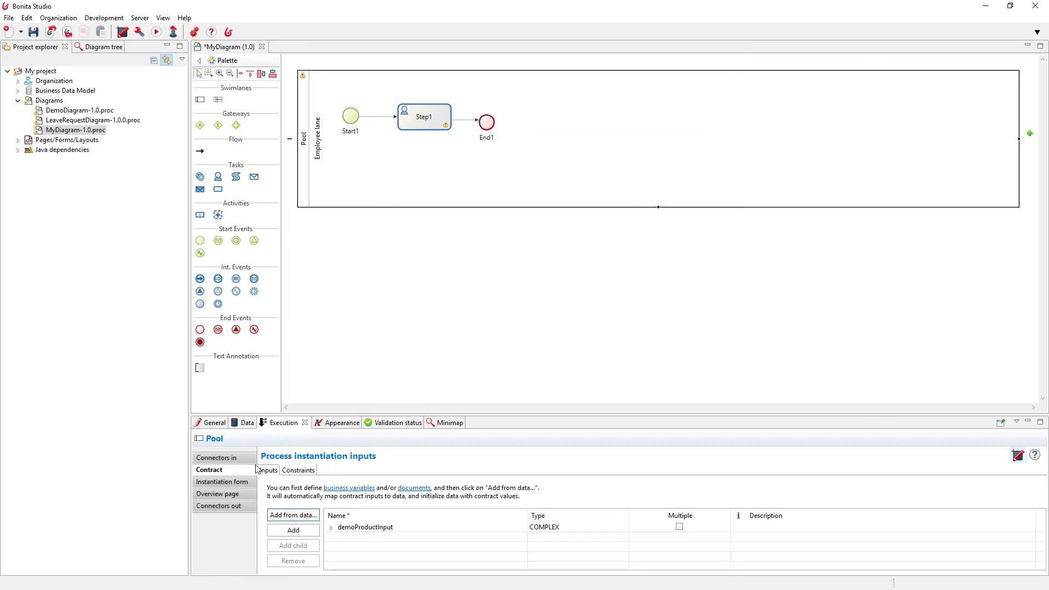
{"action": "left_click", "coordinate": [332, 527]}
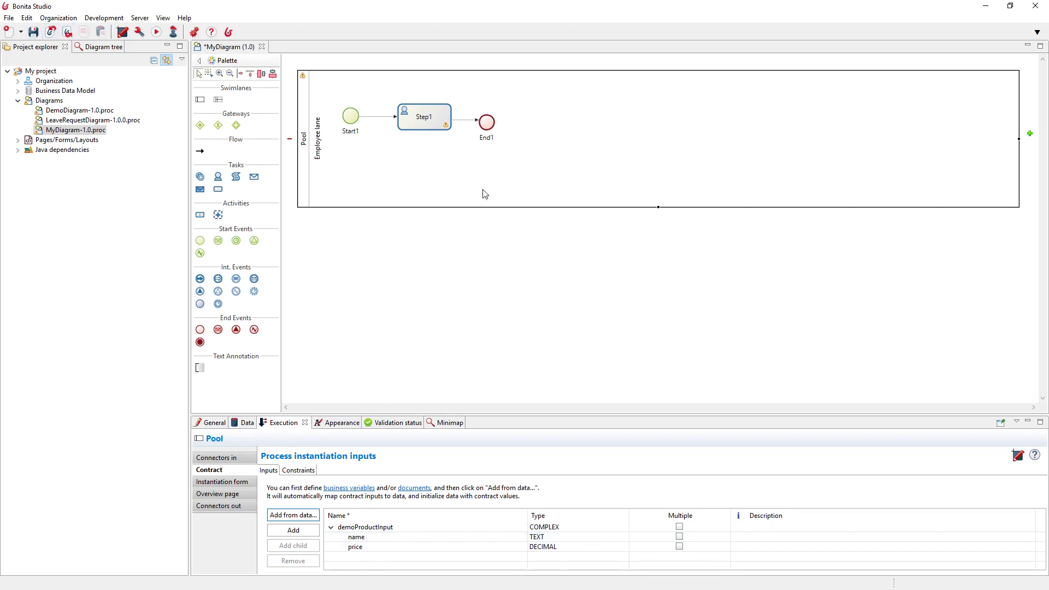
Add a TEXT input named descriptionContract to the Step1 task's contract.
{"action": "left_click", "coordinate": [424, 115]}
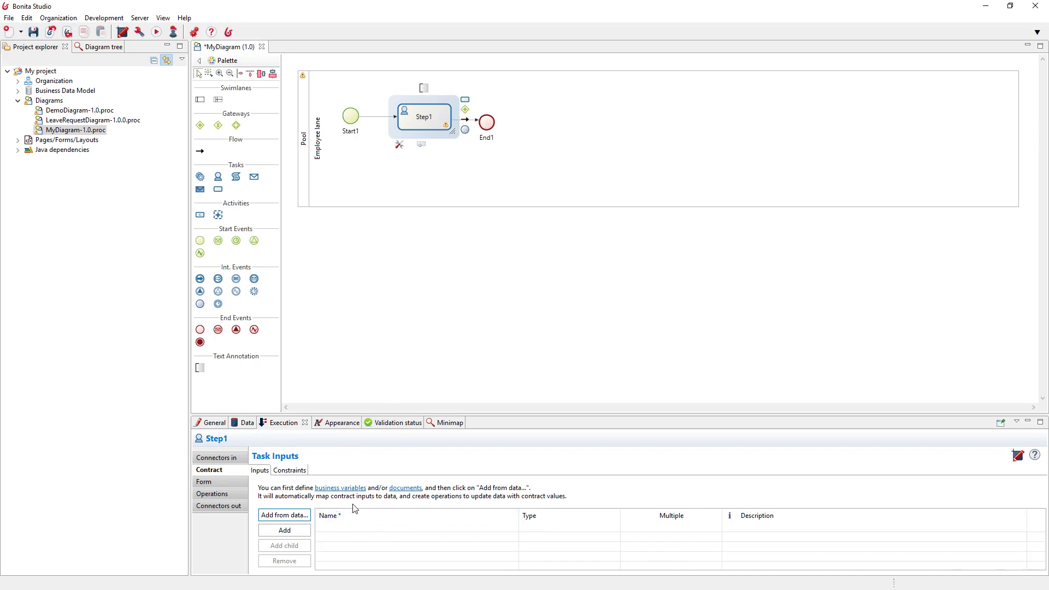
{"action": "left_click", "coordinate": [284, 530]}
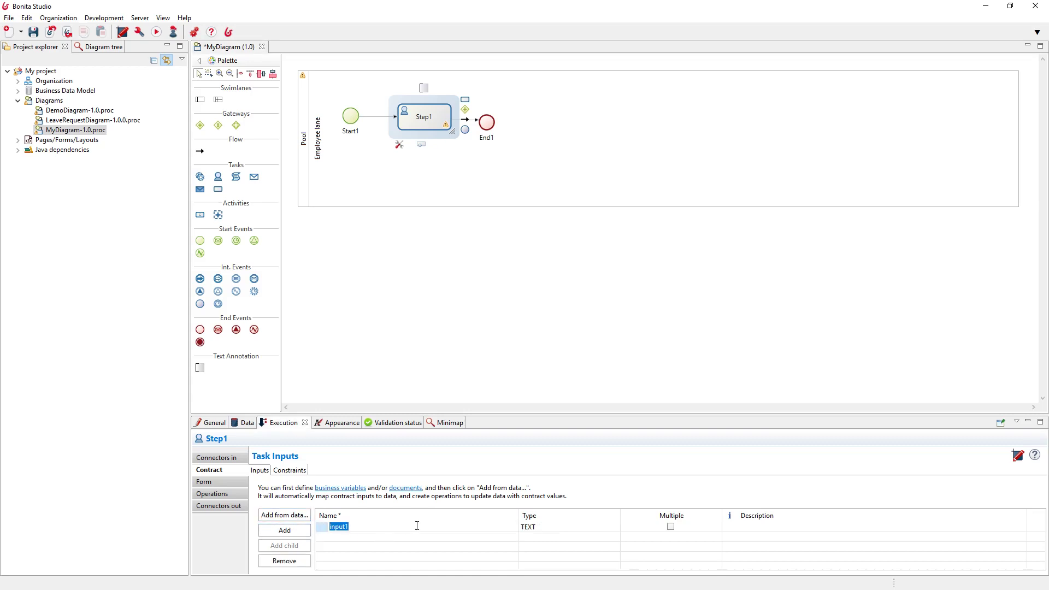
{"action": "type", "text": "descriptionContract"}
{"action": "left_click", "coordinate": [388, 549]}
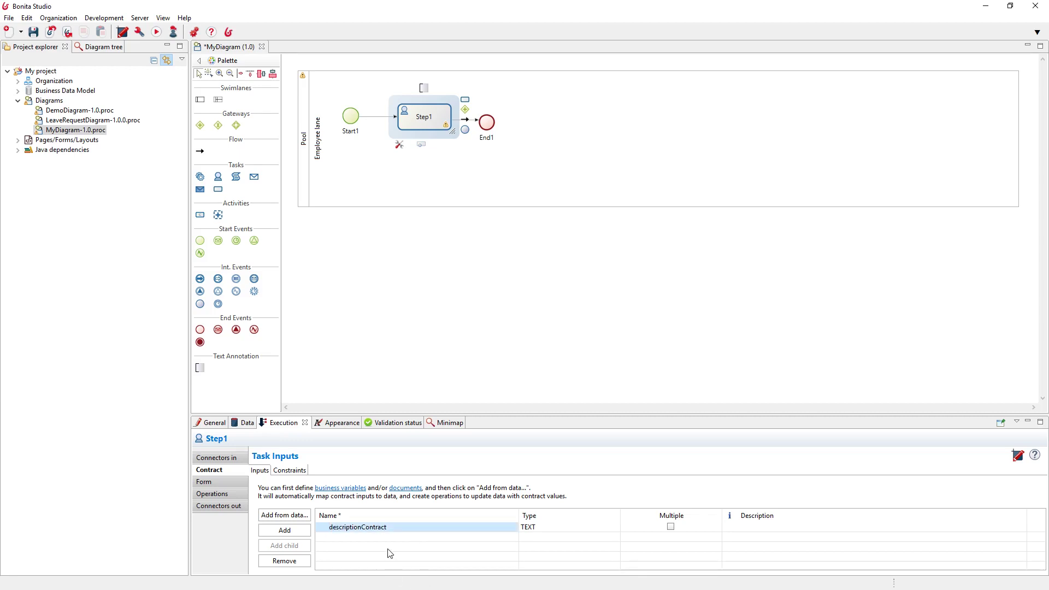
Remove the excelFile Set document operation from the Step1 task.
{"action": "left_click", "coordinate": [228, 496]}
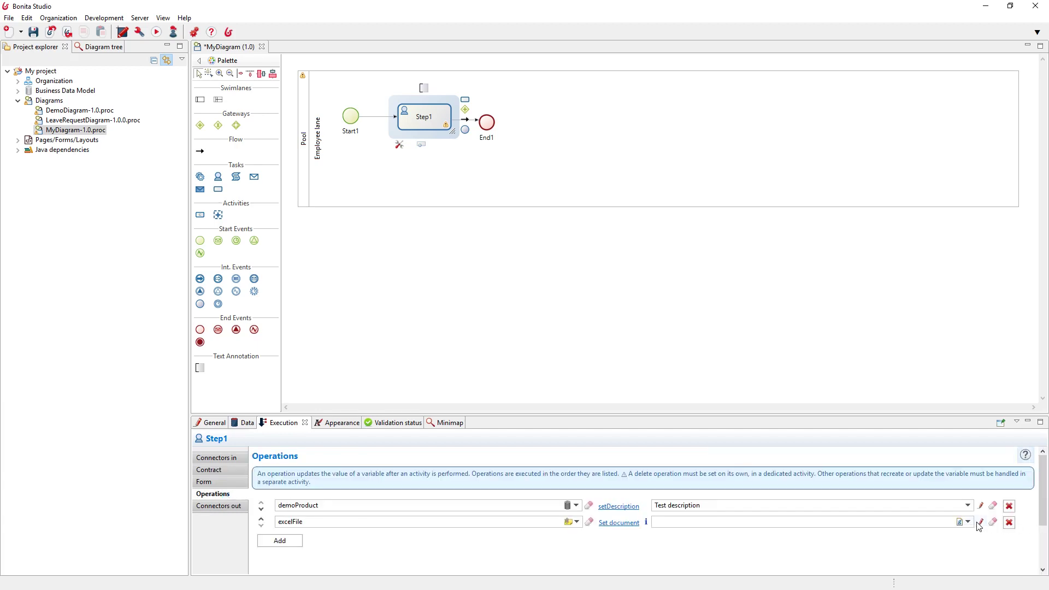
{"action": "left_click", "coordinate": [1009, 521]}
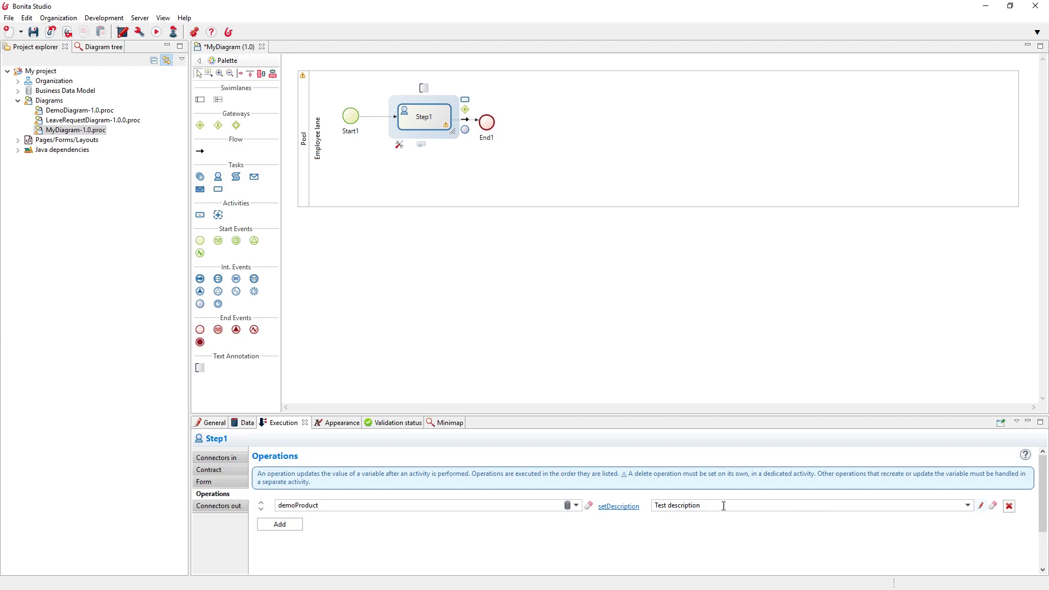
{"action": "left_click", "coordinate": [803, 507]}
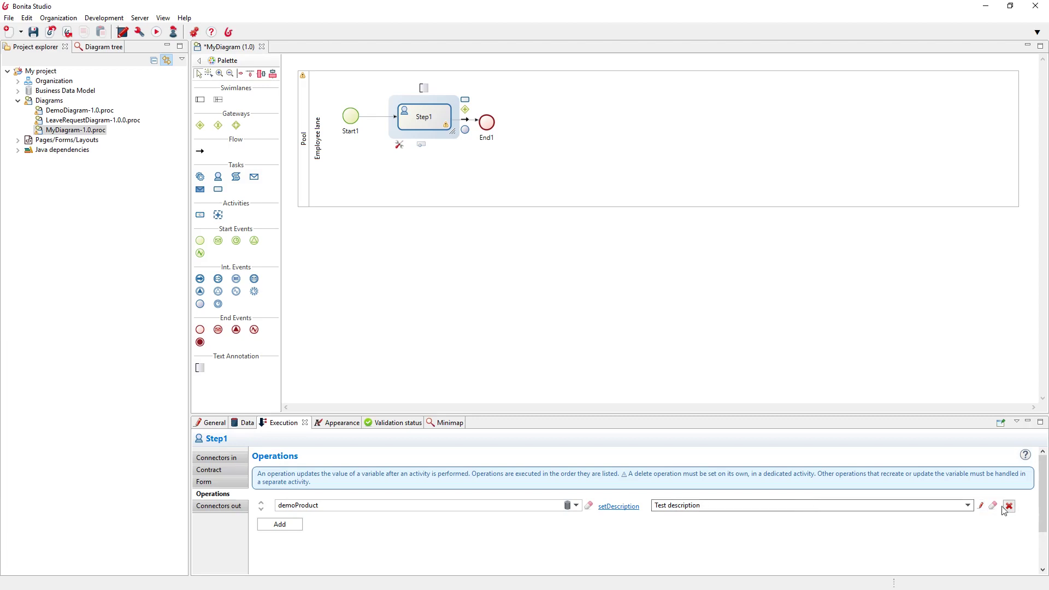
Set the value of Step1's setDescription operation on demoProduct to the contract input descriptionContract.
{"action": "left_click", "coordinate": [969, 505]}
{"action": "left_click", "coordinate": [980, 506]}
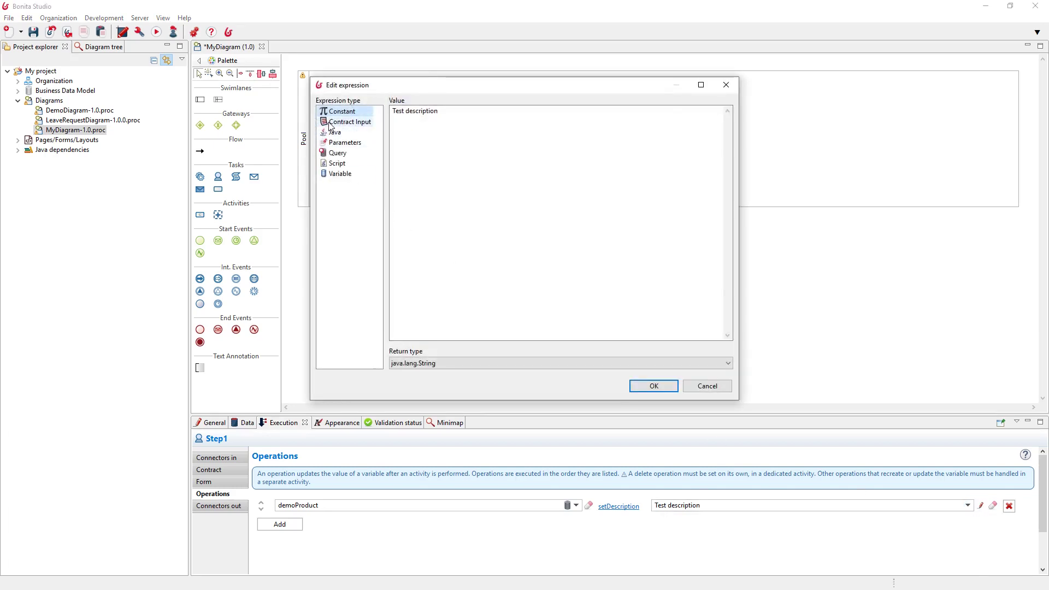
{"action": "left_click", "coordinate": [332, 123]}
{"action": "left_click", "coordinate": [403, 125]}
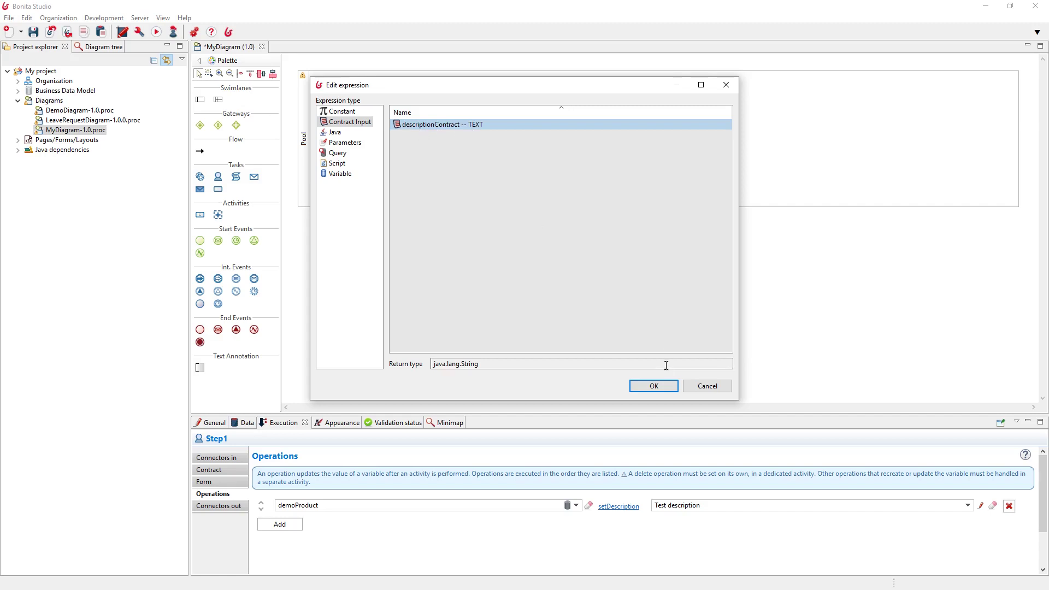
{"action": "left_click", "coordinate": [657, 385]}
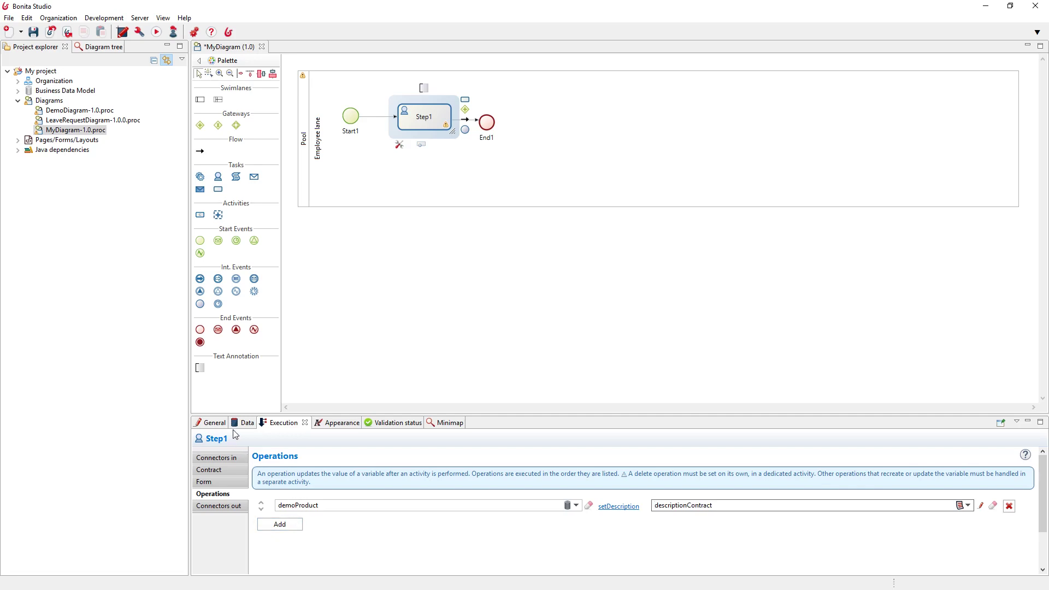
Save and run the Pool process, starting a case with product name demoProduct and price 45.67.
{"action": "left_click", "coordinate": [303, 134]}
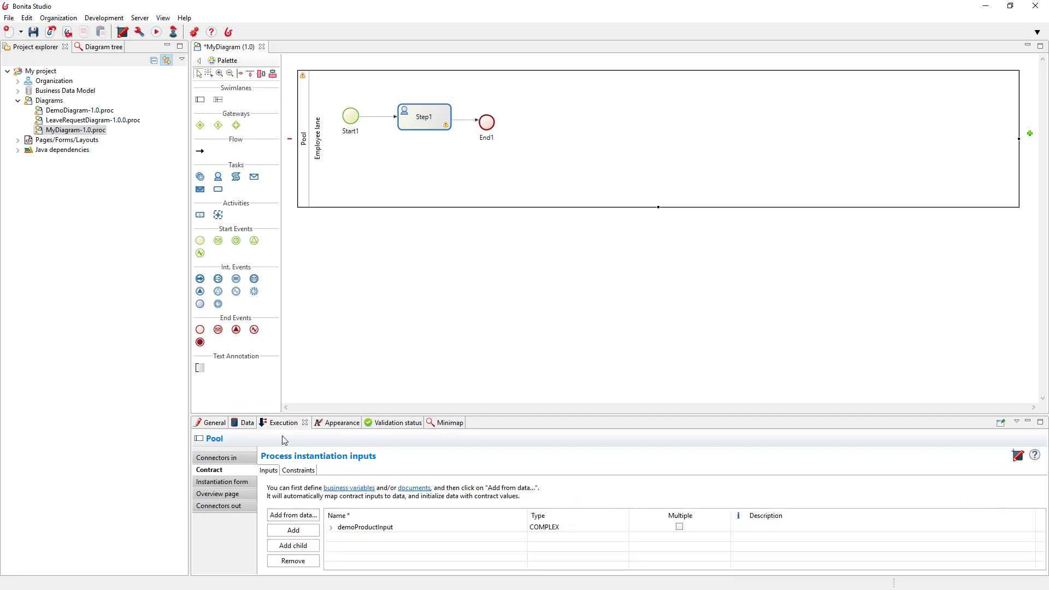
{"action": "left_click", "coordinate": [34, 32]}
{"action": "left_click", "coordinate": [156, 31]}
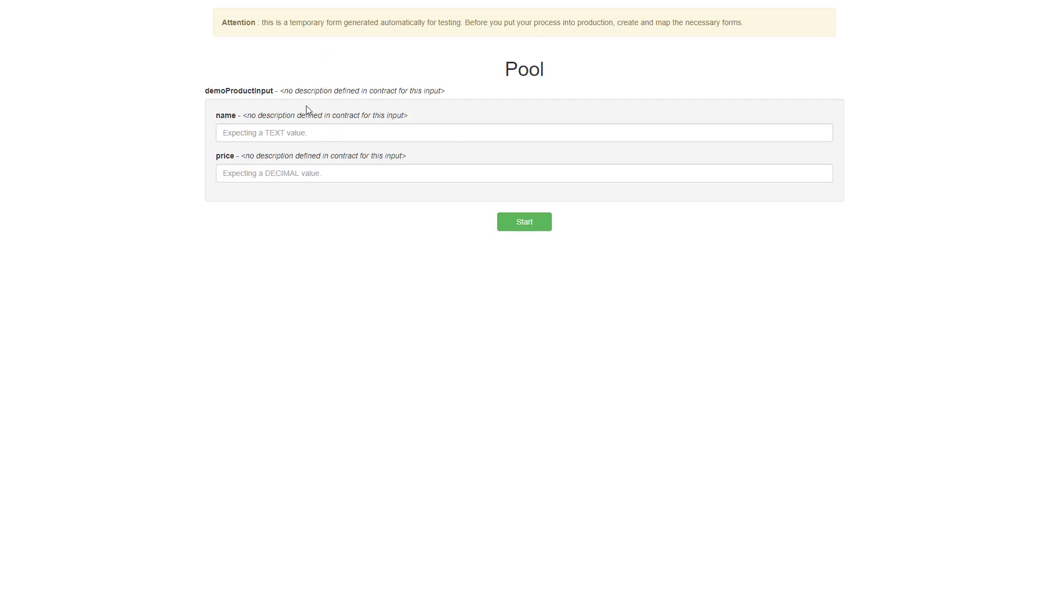
{"action": "left_click", "coordinate": [353, 133]}
{"action": "type", "text": "demoProduct"}
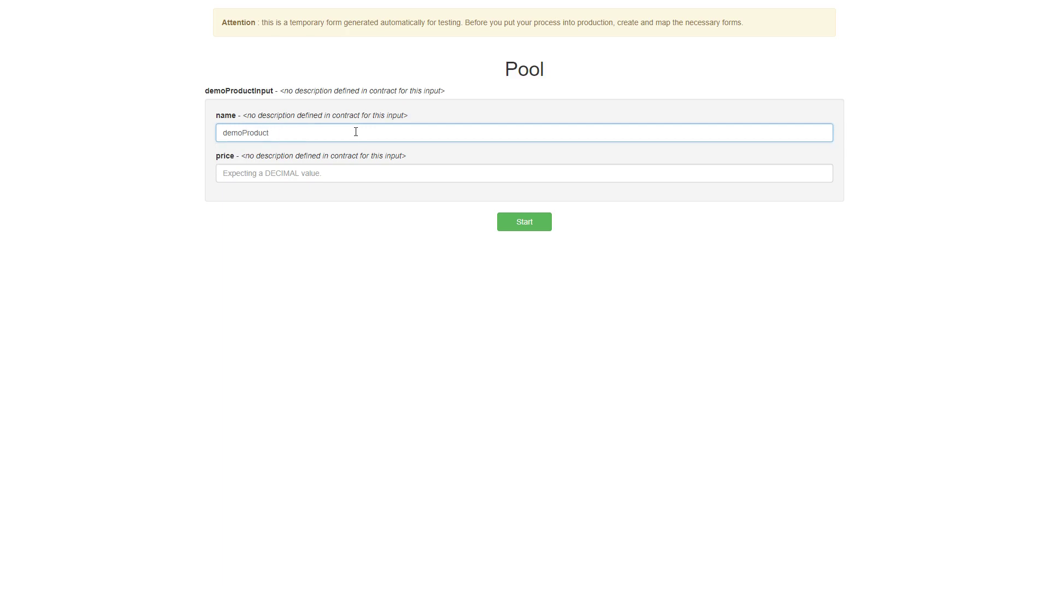
{"action": "left_click", "coordinate": [307, 170]}
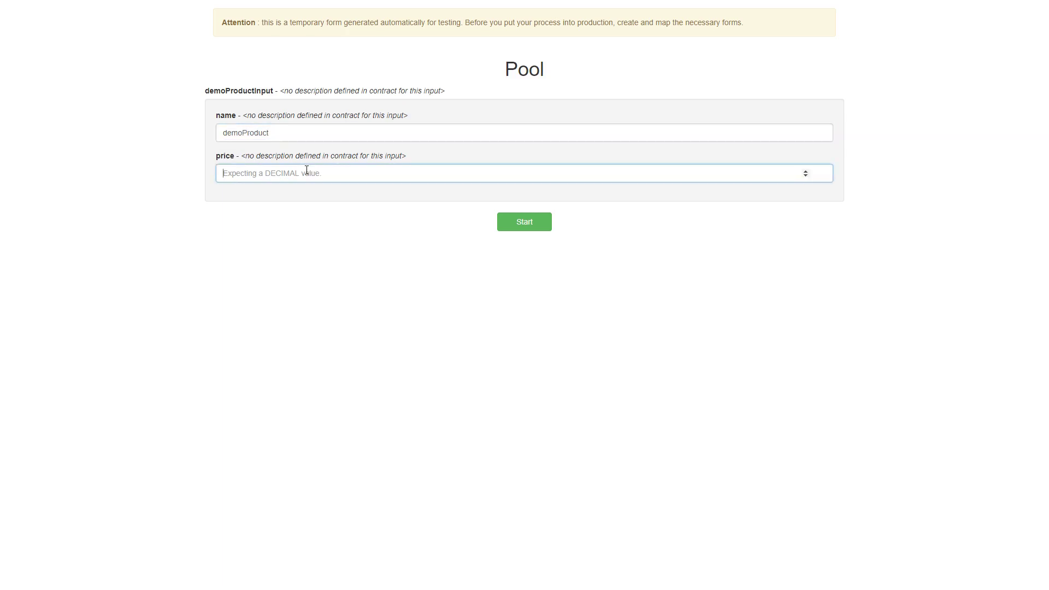
{"action": "type", "text": "45.67"}
{"action": "left_click", "coordinate": [501, 226]}
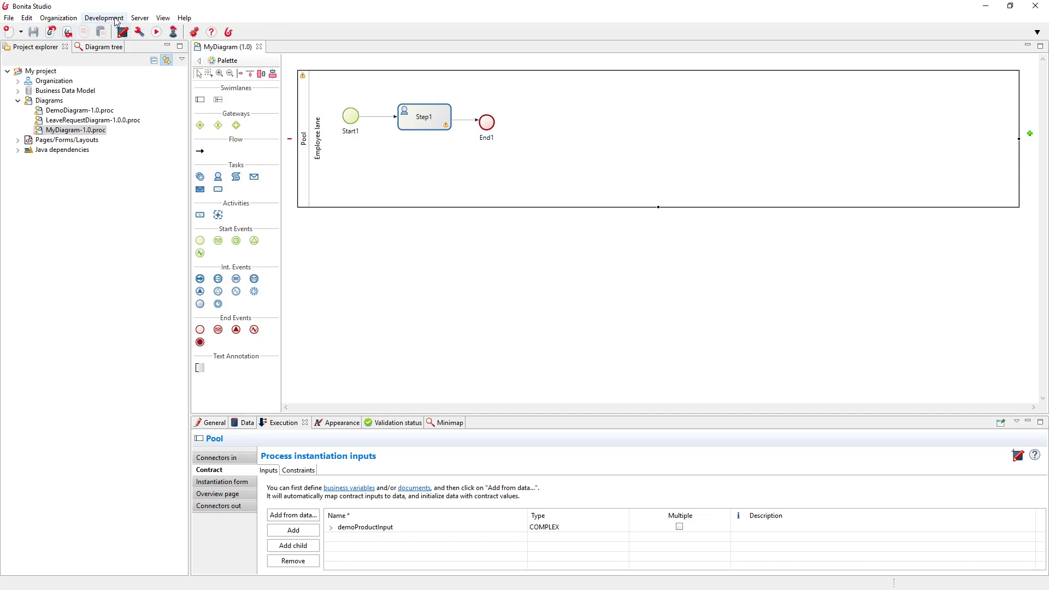
Browse the business data in the H2 console and query all PRODUCT rows to check the new record's name and price.
{"action": "left_click", "coordinate": [117, 21]}
{"action": "mouse_move", "coordinate": [148, 67]}
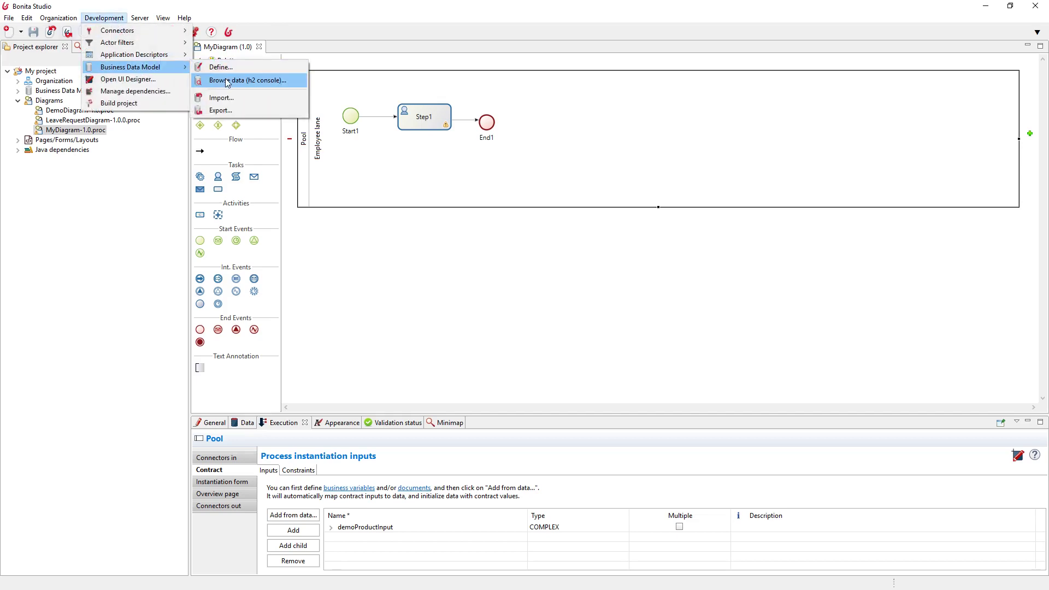
{"action": "left_click", "coordinate": [227, 81]}
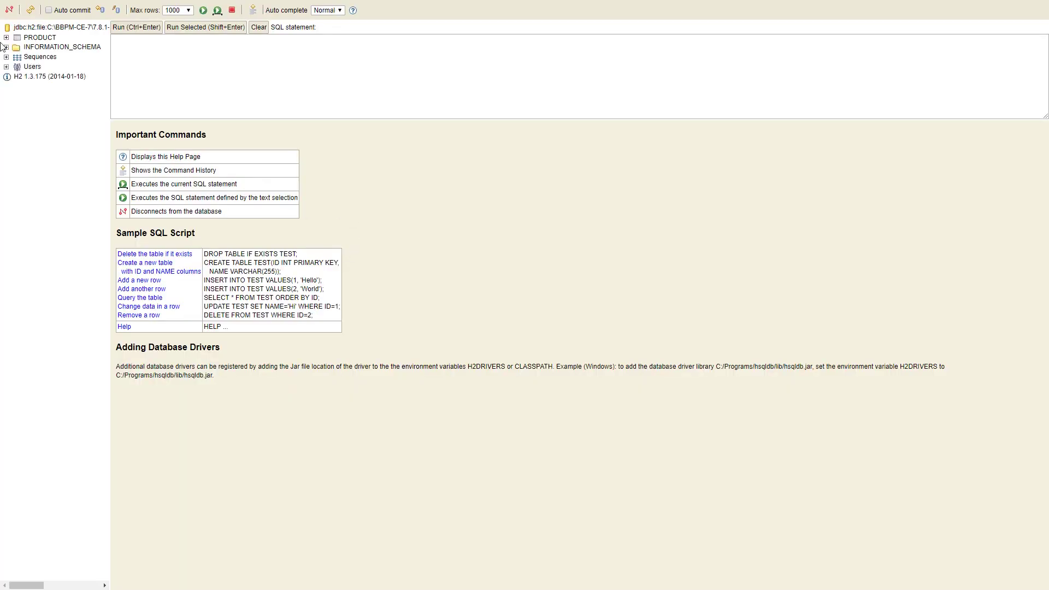
{"action": "left_click", "coordinate": [40, 37]}
{"action": "left_click", "coordinate": [136, 27]}
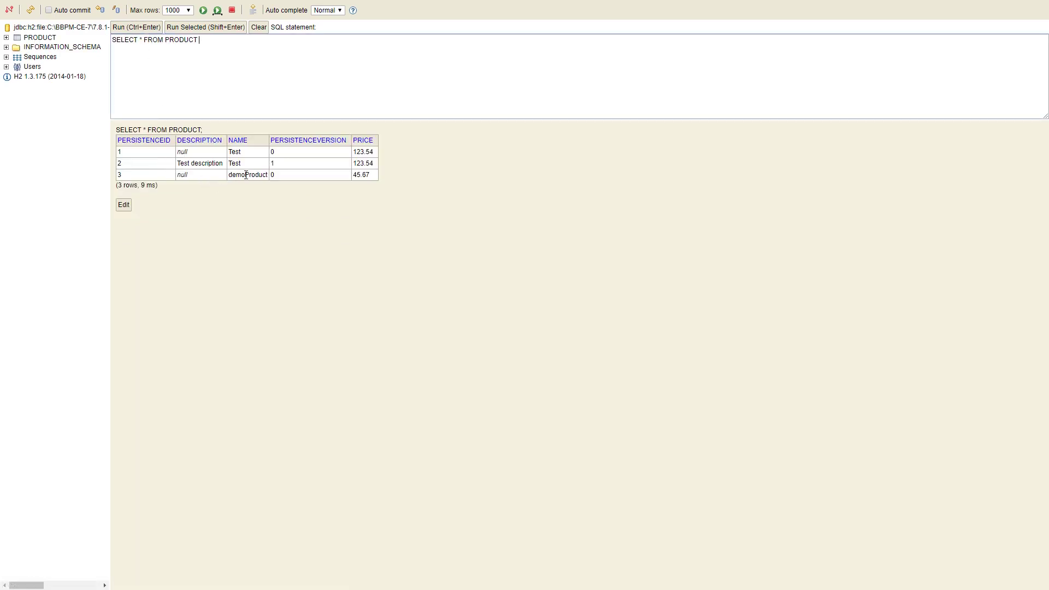
{"action": "left_click_drag", "start_coordinate": [231, 174], "coordinate": [370, 175]}
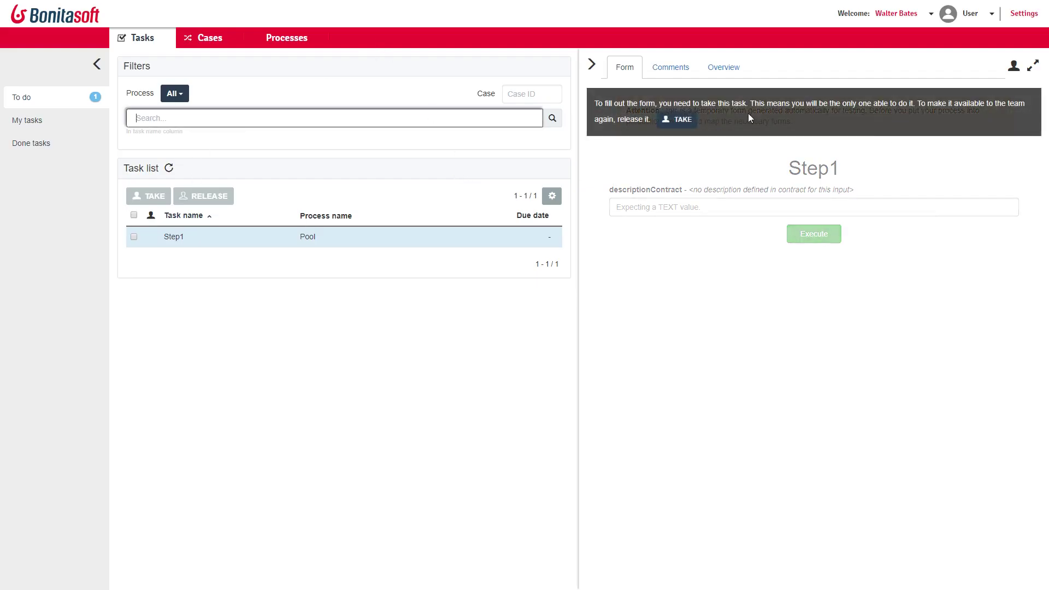
Take the Step1 task in the Bonita portal and execute it with descriptionContract set to demoDescription.
{"action": "left_click", "coordinate": [678, 117]}
{"action": "left_click", "coordinate": [687, 204]}
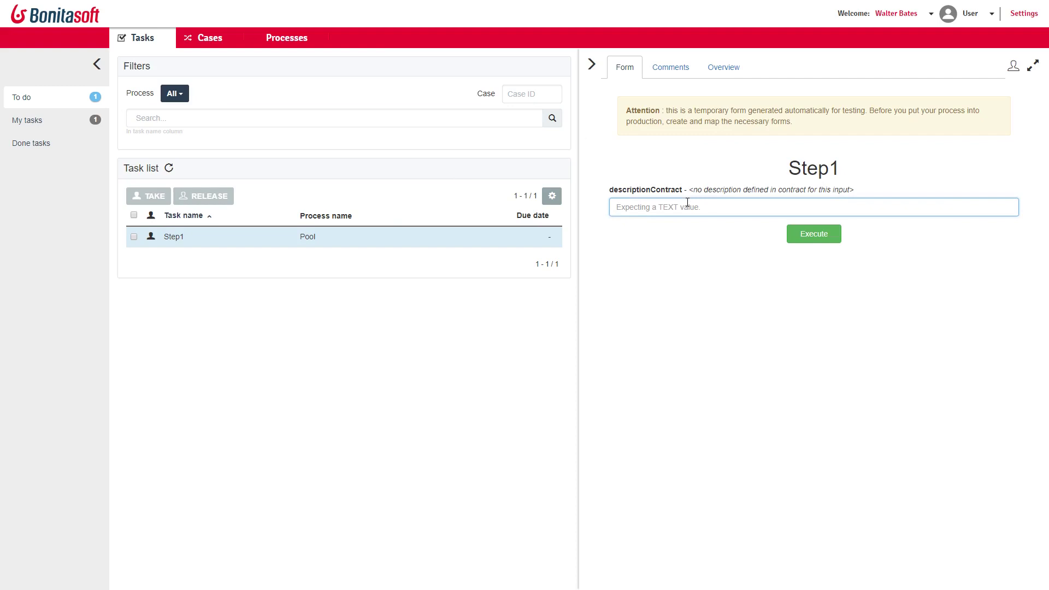
{"action": "type", "text": "demoDescription"}
{"action": "left_click", "coordinate": [799, 233]}
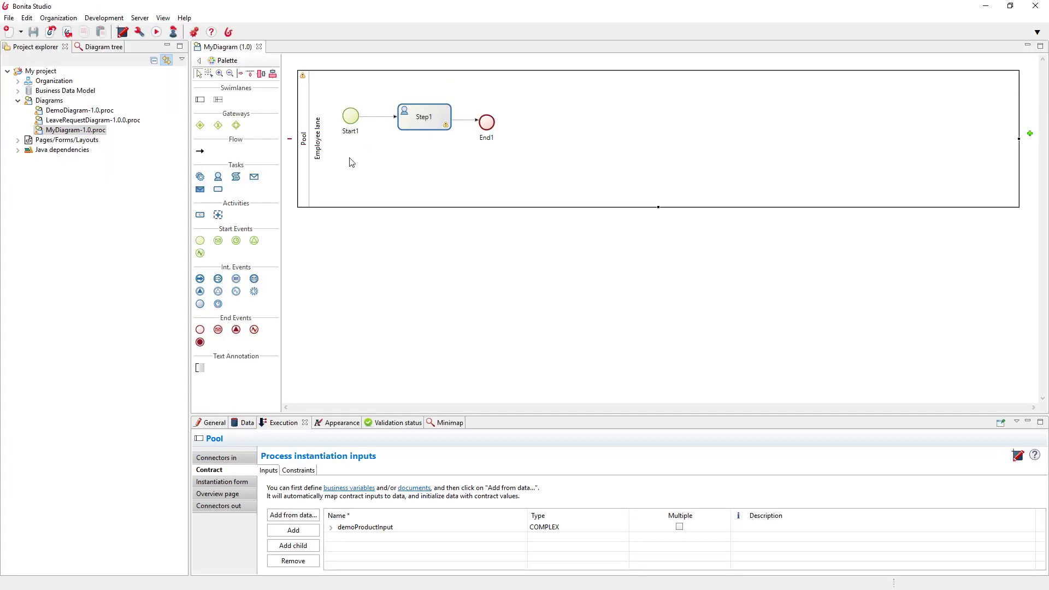
Reopen the H2 console from Bonita Studio and query the PRODUCT table again to check the demoProduct record's description.
{"action": "left_click", "coordinate": [104, 18]}
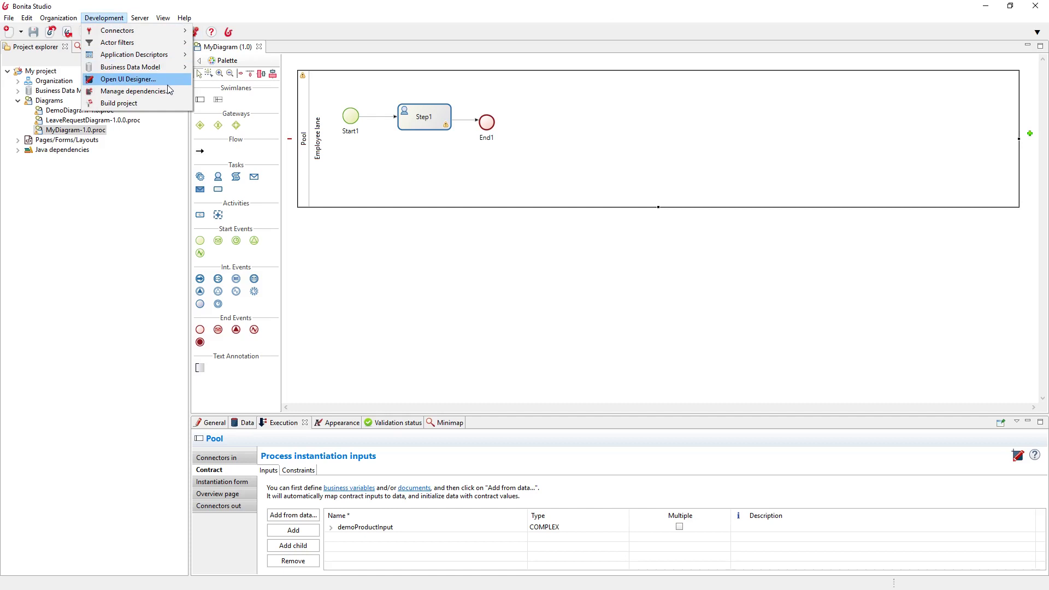
{"action": "mouse_move", "coordinate": [170, 68]}
{"action": "left_click", "coordinate": [248, 80]}
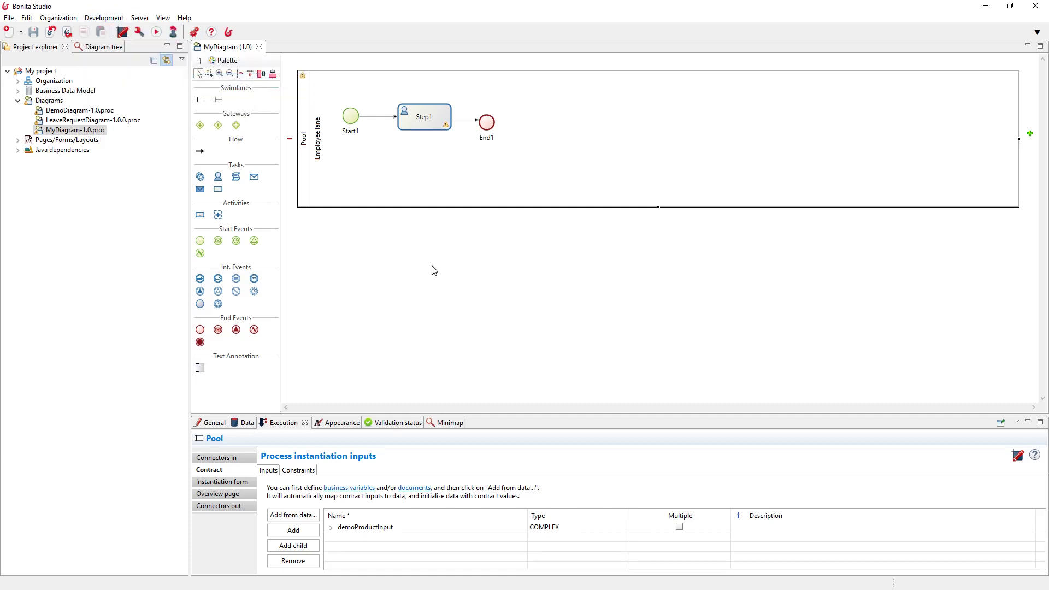
{"action": "left_click", "coordinate": [39, 37]}
{"action": "left_click", "coordinate": [155, 30]}
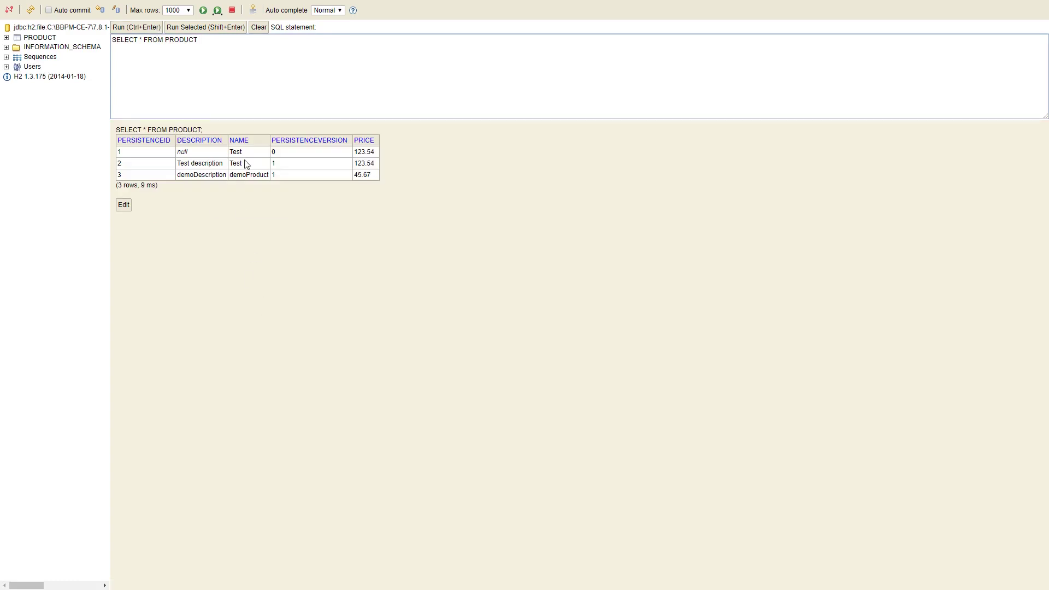
{"action": "left_click", "coordinate": [209, 174]}
{"action": "double_click", "coordinate": [209, 175]}
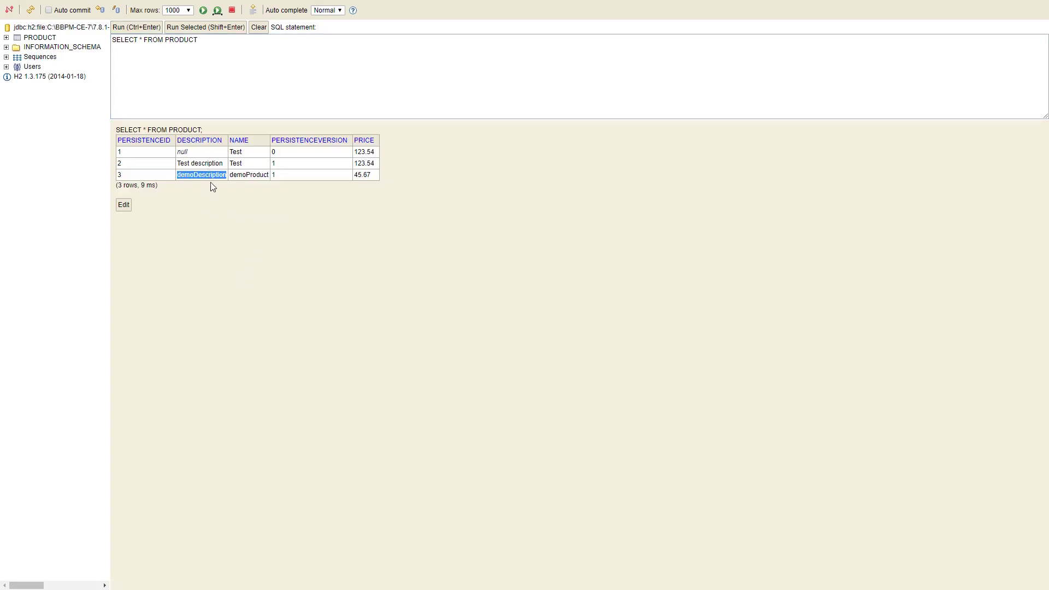